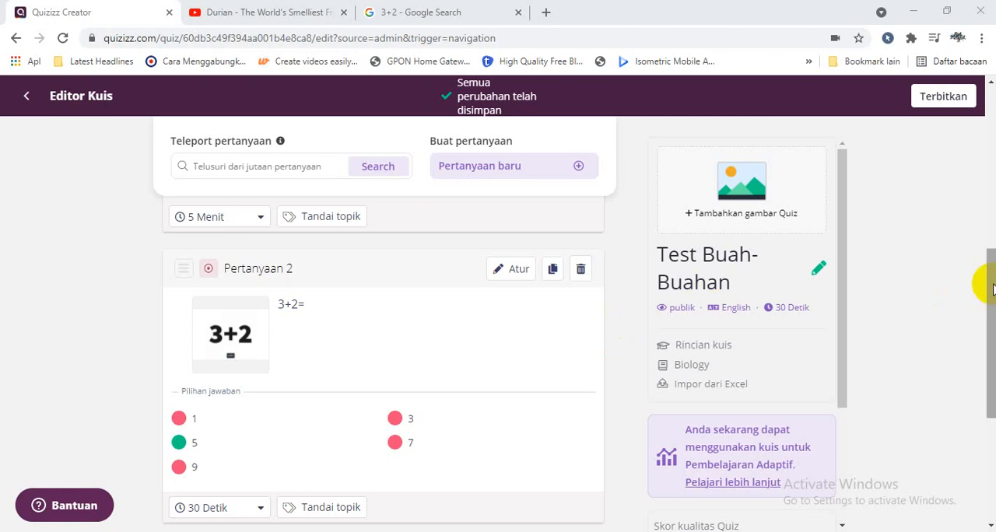
{"action": "left_click_drag", "start_coordinate": [989, 293], "coordinate": [990, 114]}
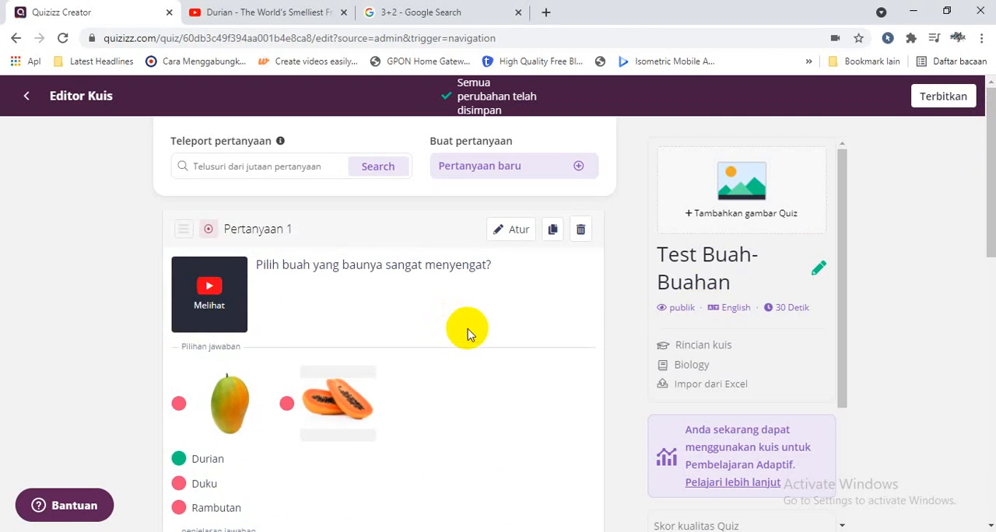
{"action": "left_click", "coordinate": [543, 172]}
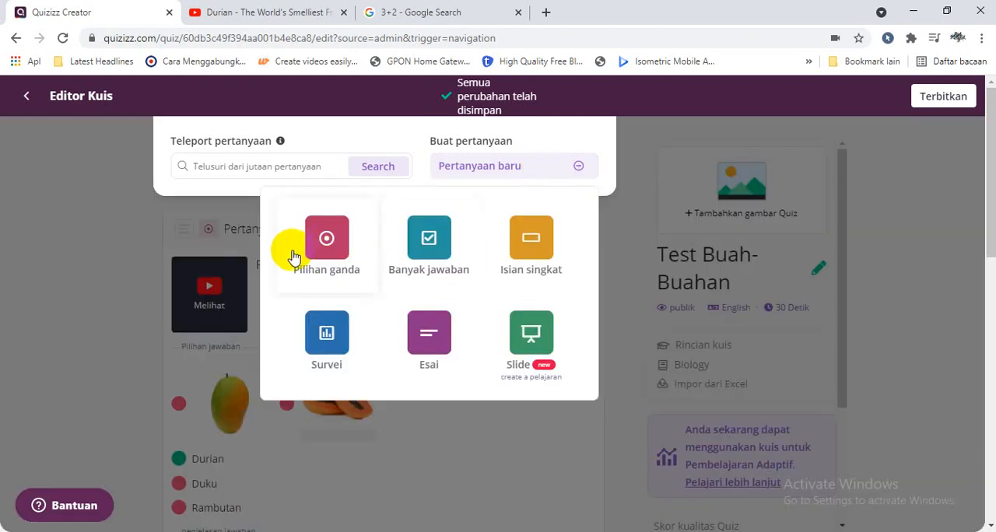
{"action": "left_click", "coordinate": [112, 241]}
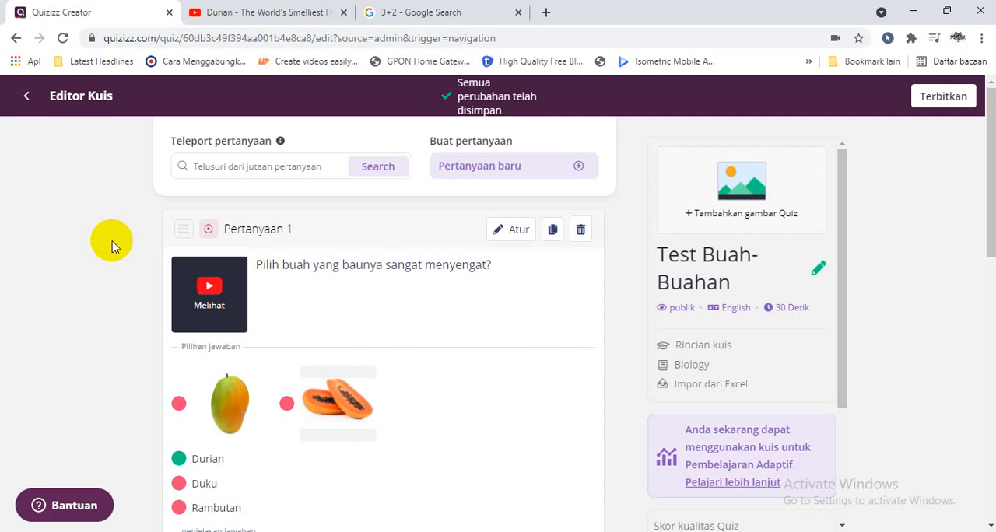
Open Pertanyaan 1 for editing and switch its Durian answer option from text to an image.
{"action": "left_click", "coordinate": [515, 235]}
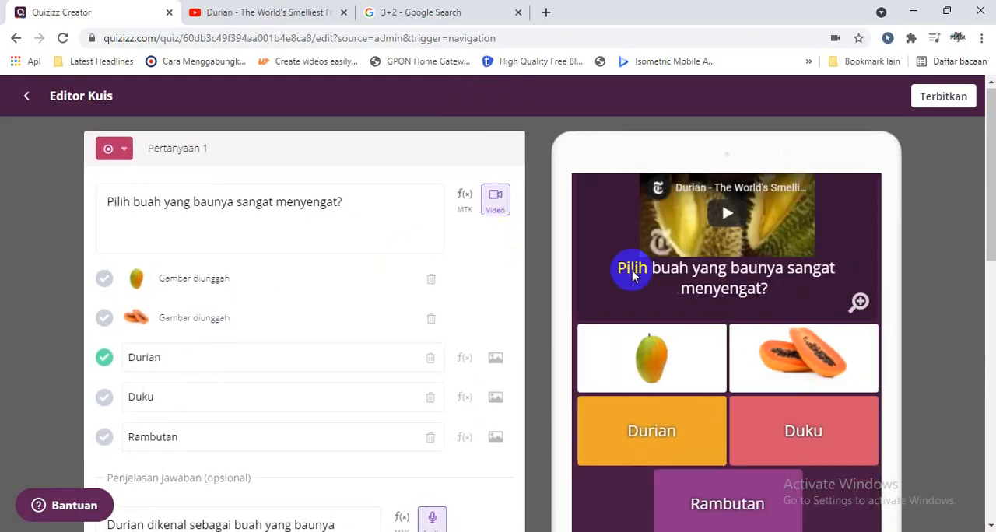
{"action": "mouse_move", "coordinate": [988, 243]}
{"action": "left_mouse_down"}
{"action": "mouse_move", "coordinate": [988, 305]}
{"action": "mouse_move", "coordinate": [982, 237]}
{"action": "left_mouse_up"}
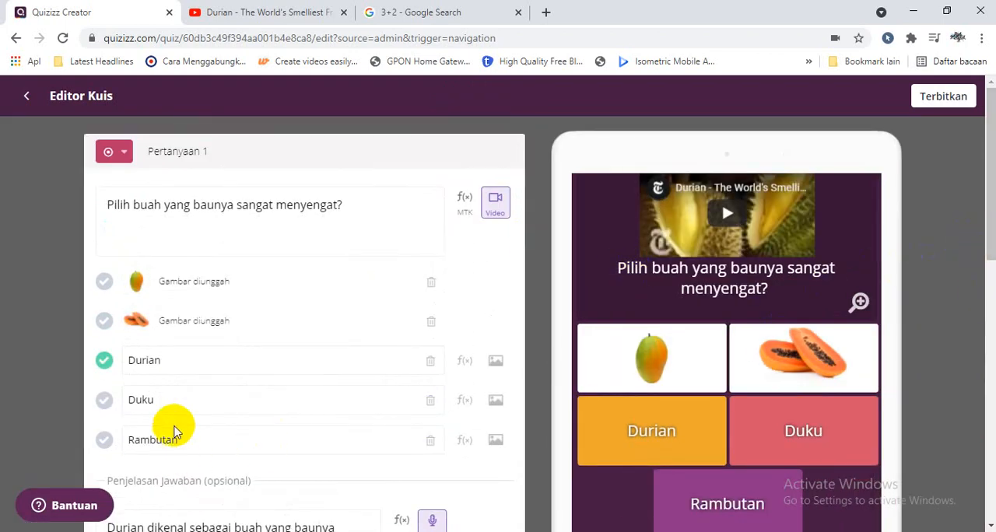
{"action": "left_click", "coordinate": [495, 362]}
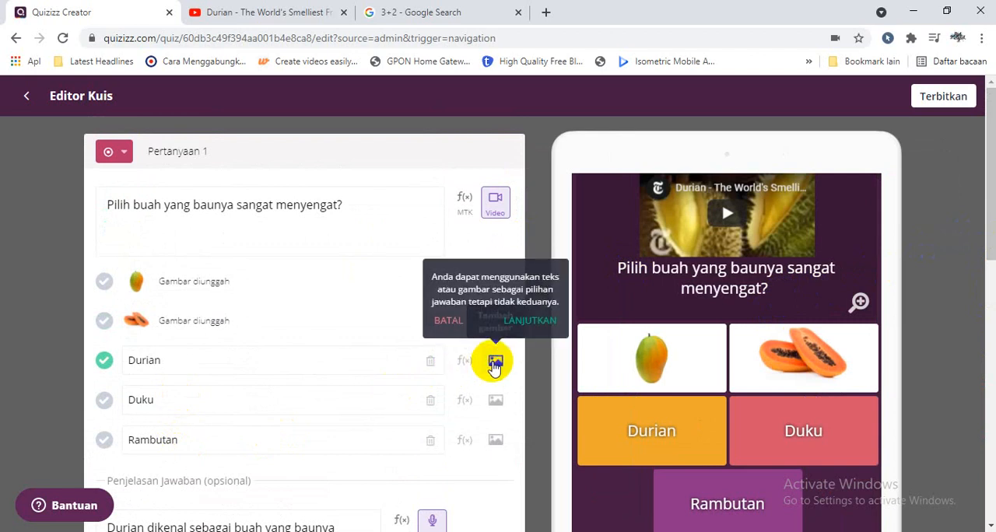
{"action": "left_click", "coordinate": [513, 321]}
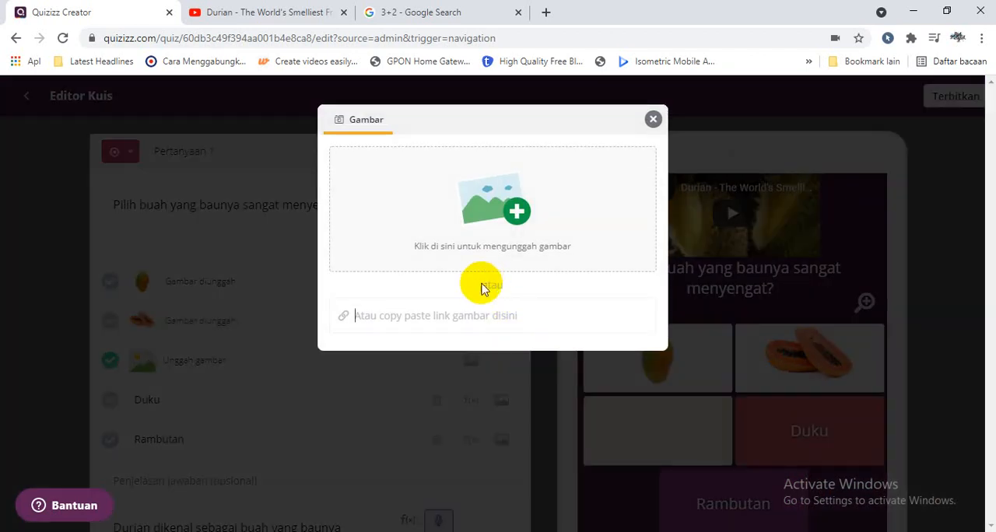
Switch to Google Images, search for "durian" and copy the image address of the motherandbaby.co.id durian picture.
{"action": "left_click", "coordinate": [442, 11]}
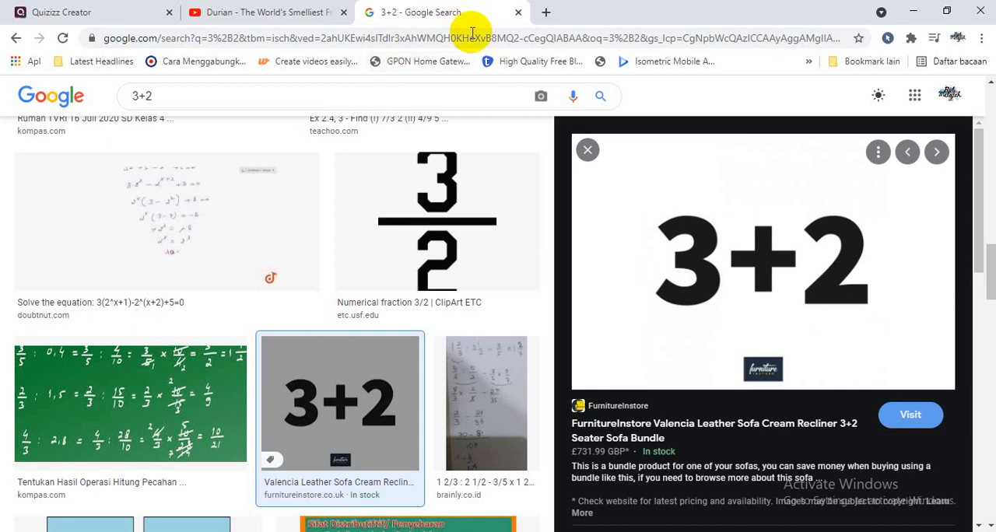
{"action": "triple_click", "coordinate": [231, 98]}
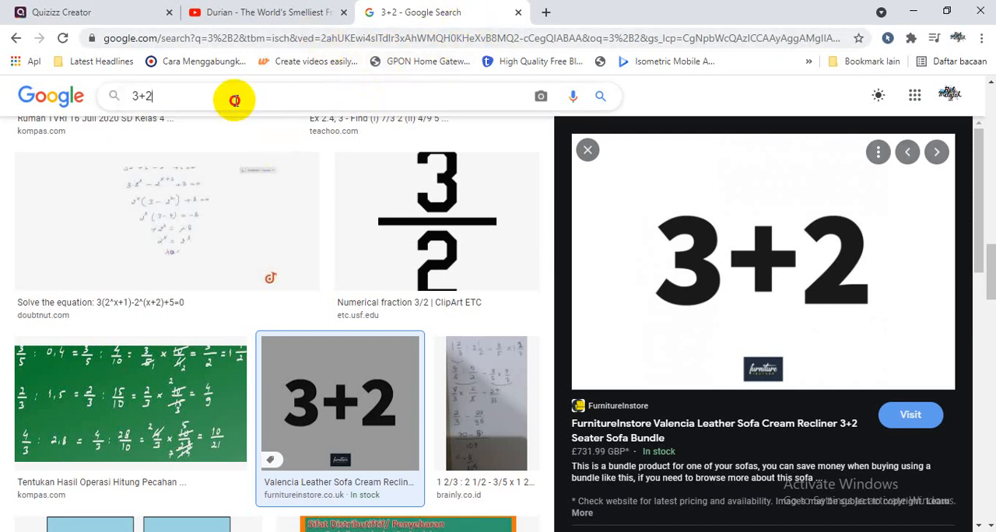
{"action": "type", "text": "durian"}
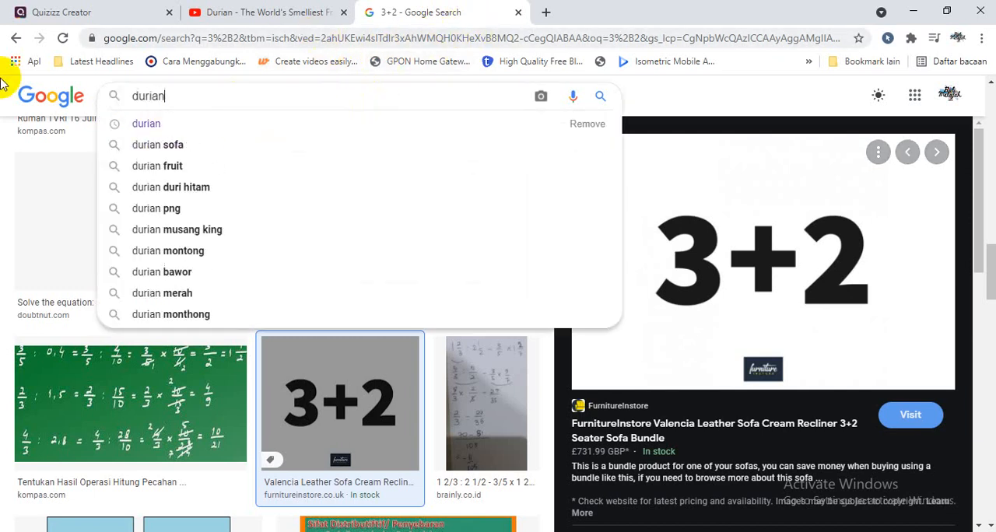
{"action": "key", "text": "Return"}
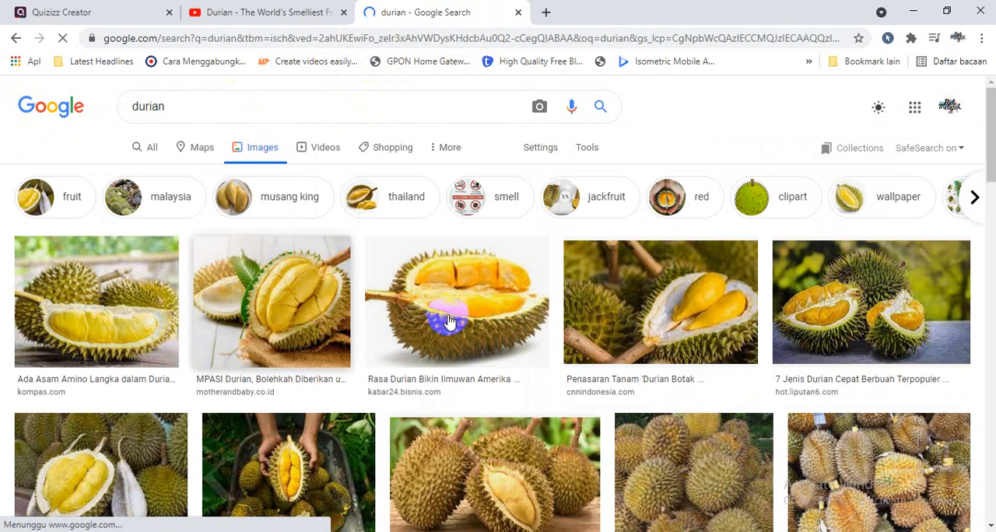
{"action": "left_click", "coordinate": [266, 321]}
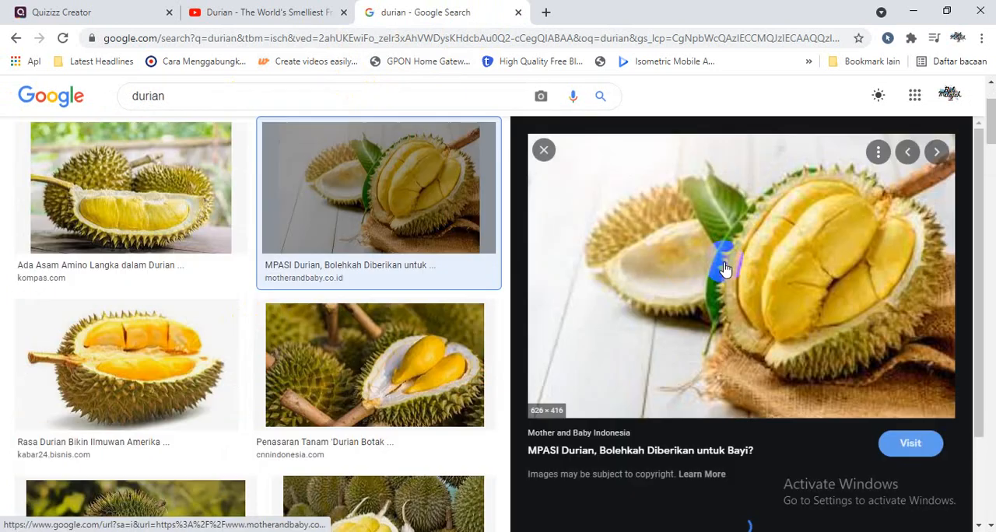
{"action": "right_click", "coordinate": [722, 260]}
{"action": "left_click", "coordinate": [774, 440]}
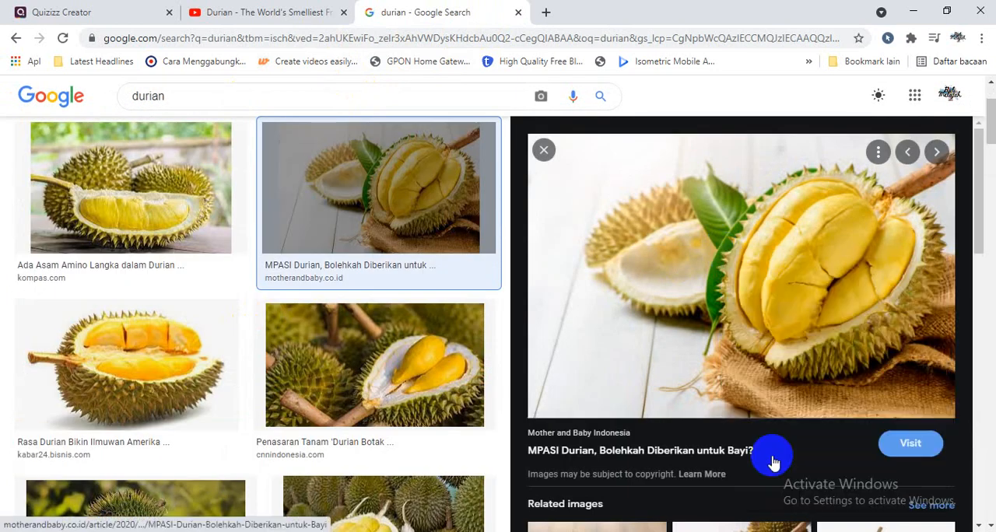
Return to Quizizz, insert the durian picture into the third answer option from the copied link, and save Pertanyaan 1.
{"action": "left_click", "coordinate": [106, 11]}
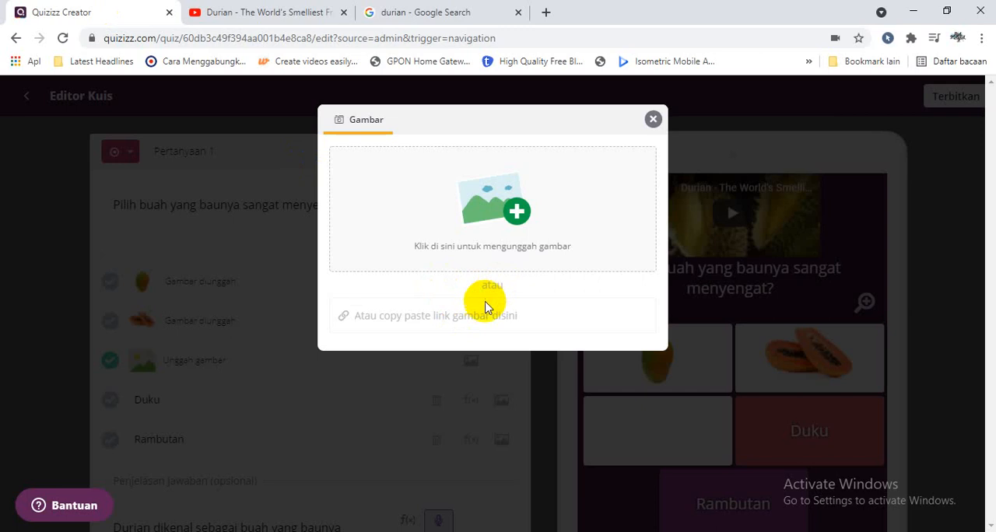
{"action": "left_click", "coordinate": [482, 311]}
{"action": "key", "text": "ctrl+v"}
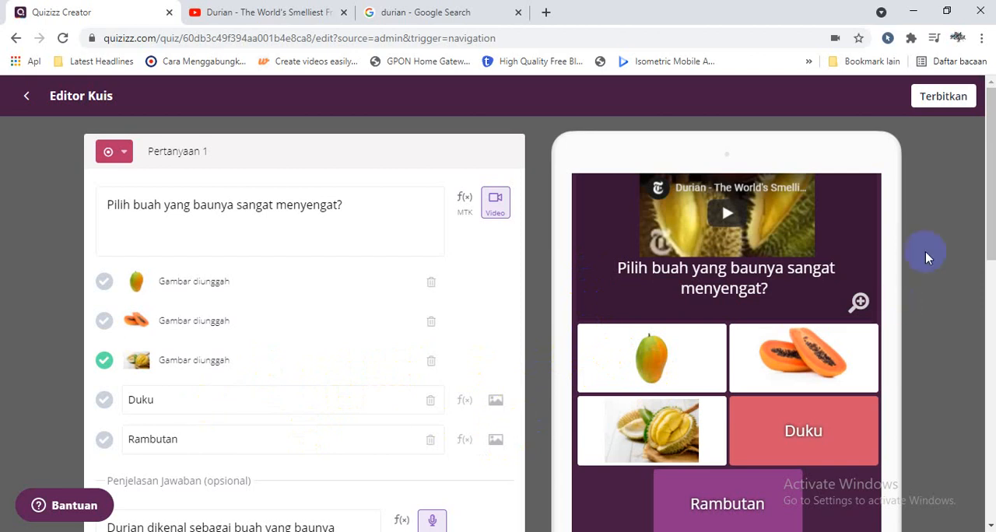
{"action": "left_click_drag", "start_coordinate": [970, 240], "coordinate": [972, 323]}
{"action": "left_click", "coordinate": [460, 416]}
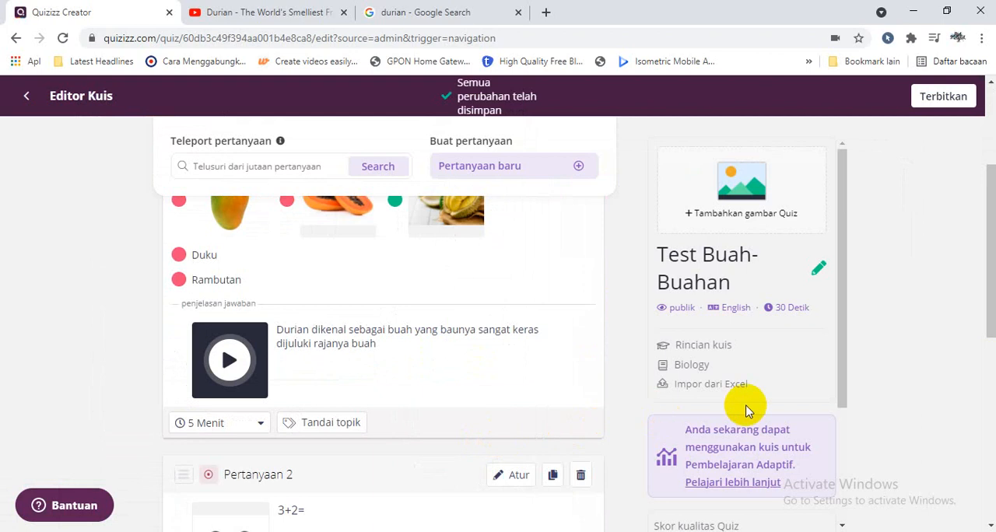
Duplicate Pertanyaan 1 and open the copy at the end of the quiz for editing.
{"action": "left_click_drag", "start_coordinate": [990, 298], "coordinate": [978, 212]}
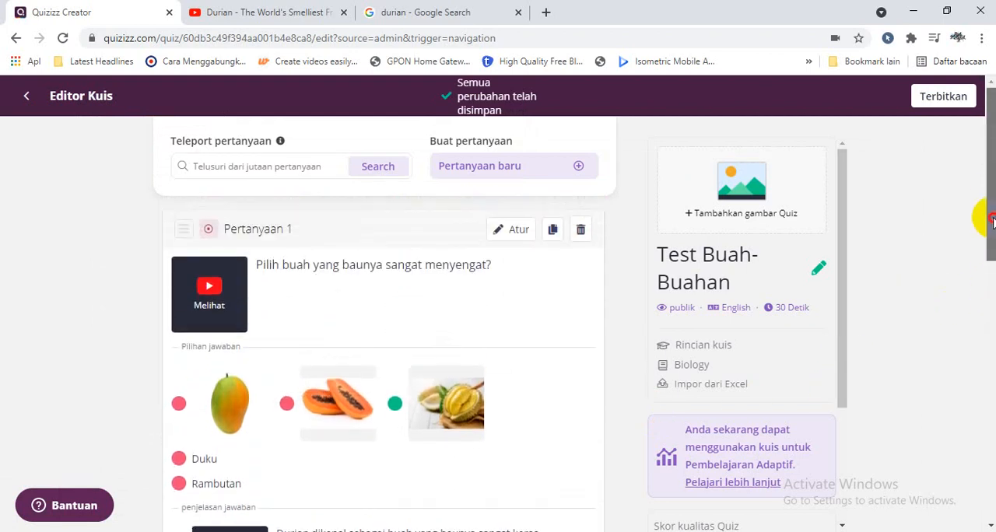
{"action": "left_click", "coordinate": [553, 231]}
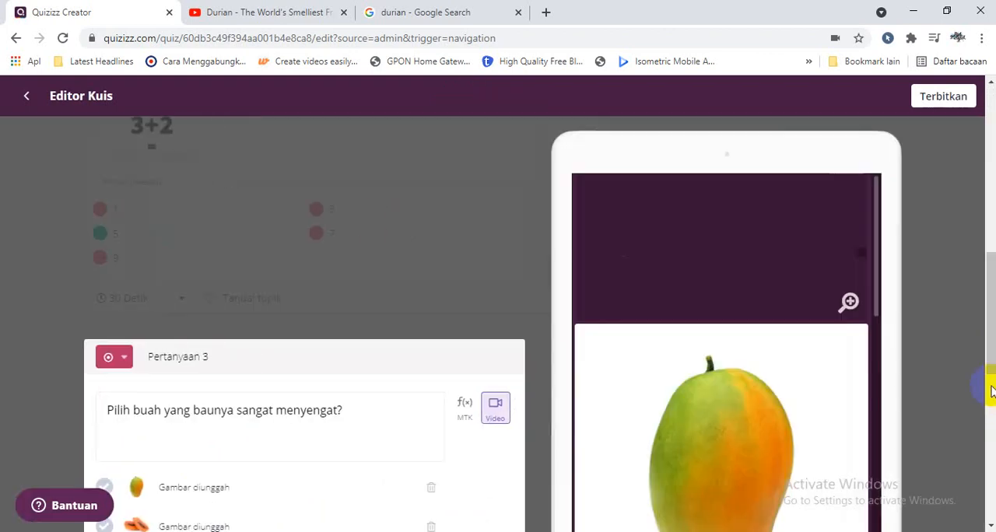
{"action": "left_click_drag", "start_coordinate": [990, 352], "coordinate": [991, 462]}
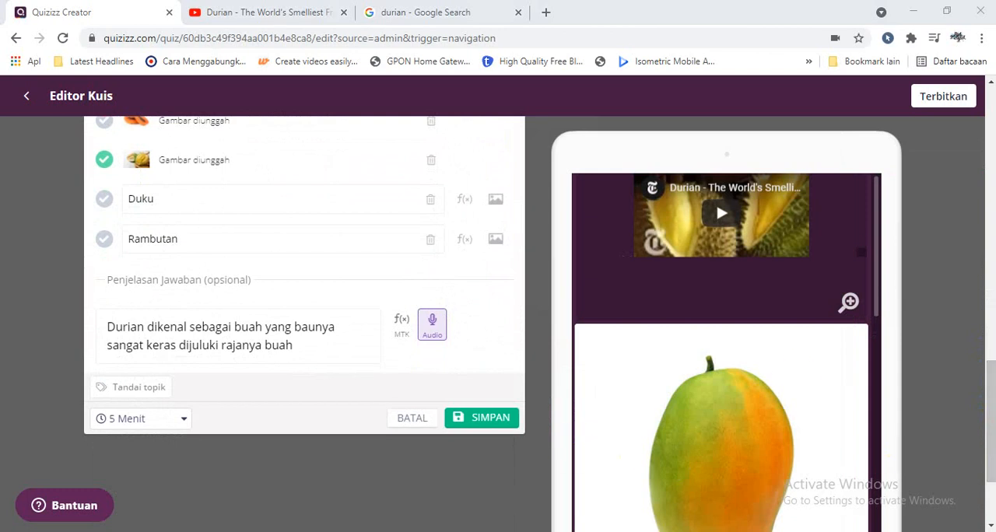
{"action": "left_click_drag", "start_coordinate": [991, 410], "coordinate": [985, 278]}
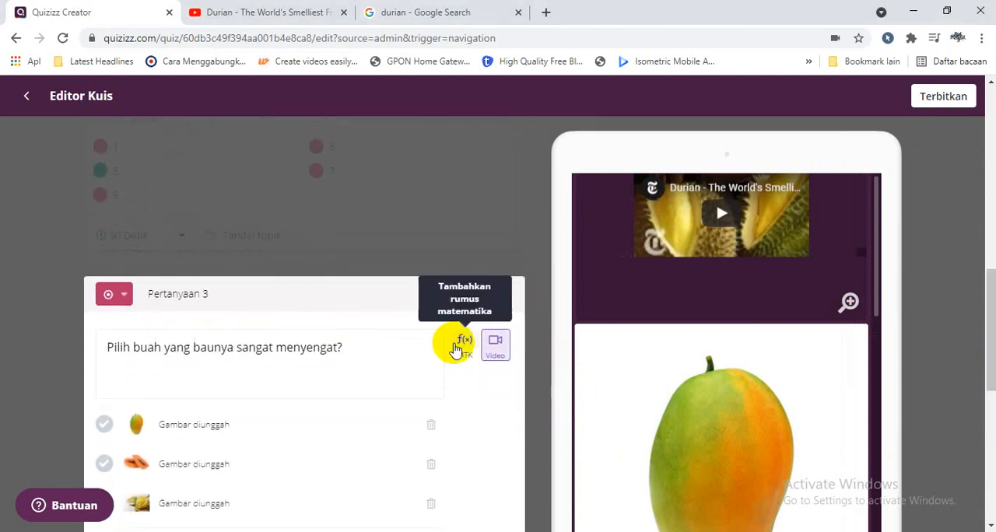
Replace the copied question's text with "Pilih Buah yang harum dan manis" and mark the mango image as the correct answer.
{"action": "left_click_drag", "start_coordinate": [350, 347], "coordinate": [38, 347]}
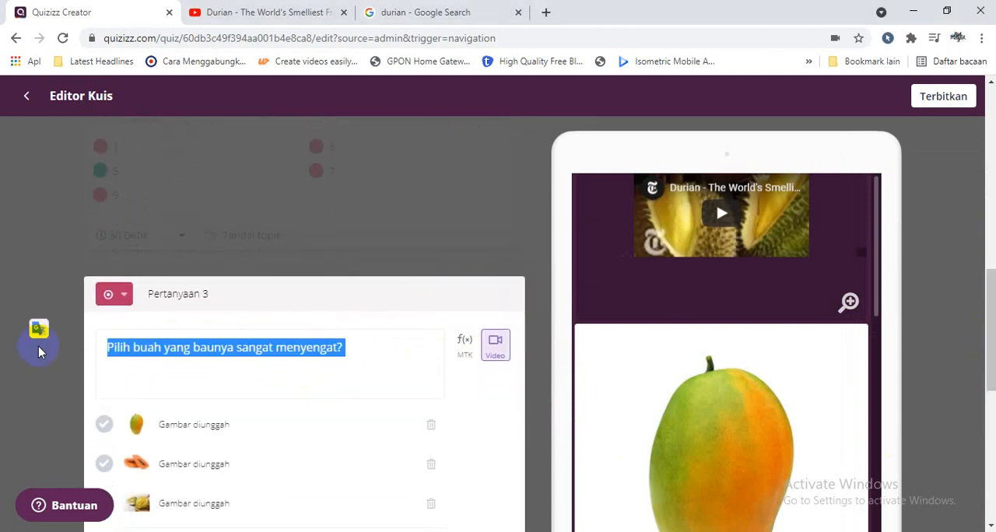
{"action": "type", "text": "Pilih"}
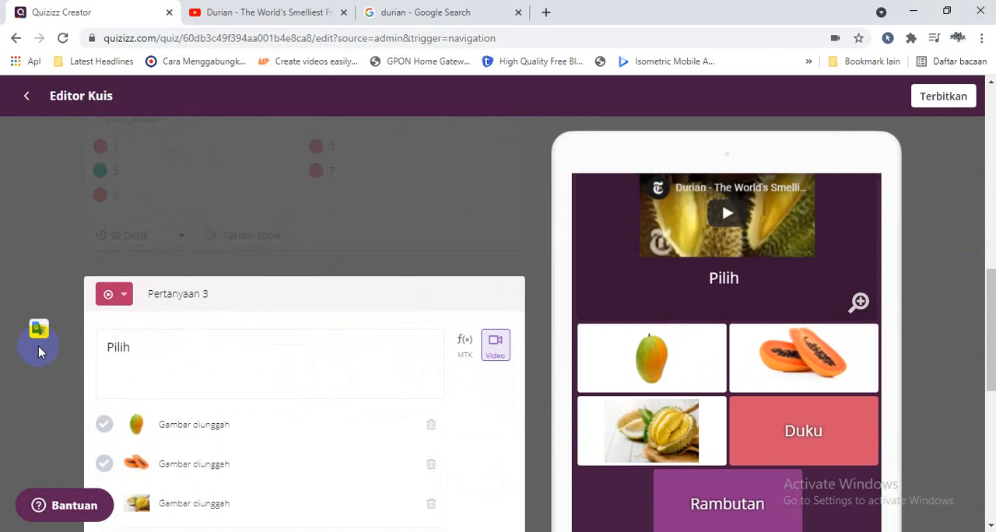
{"action": "type", "text": " Buag"}
{"action": "key", "text": "BackSpace"}
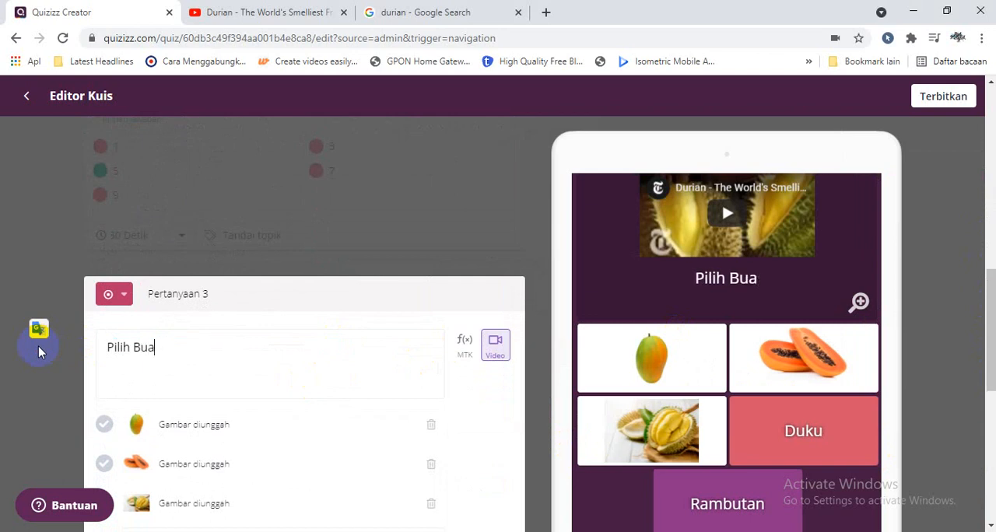
{"action": "type", "text": "h yang ha"}
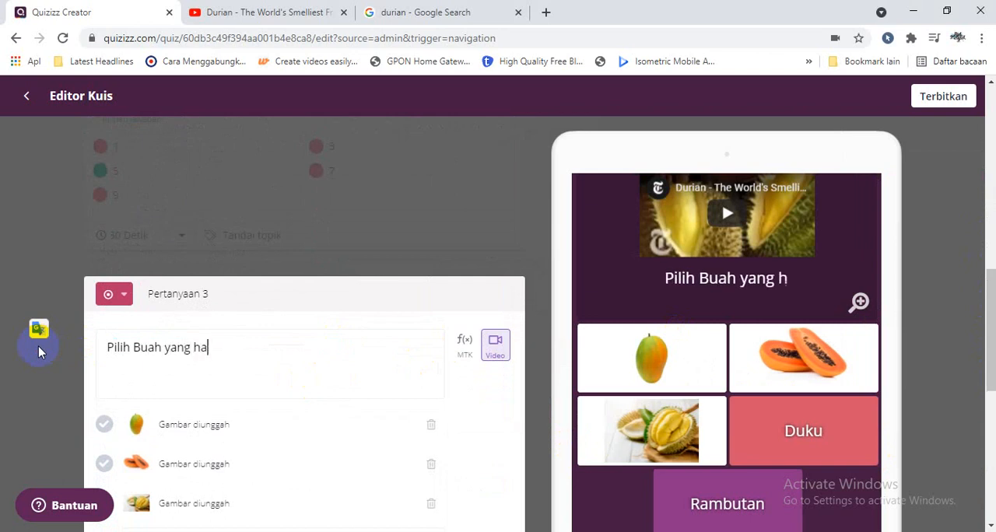
{"action": "type", "text": "rum dan manis"}
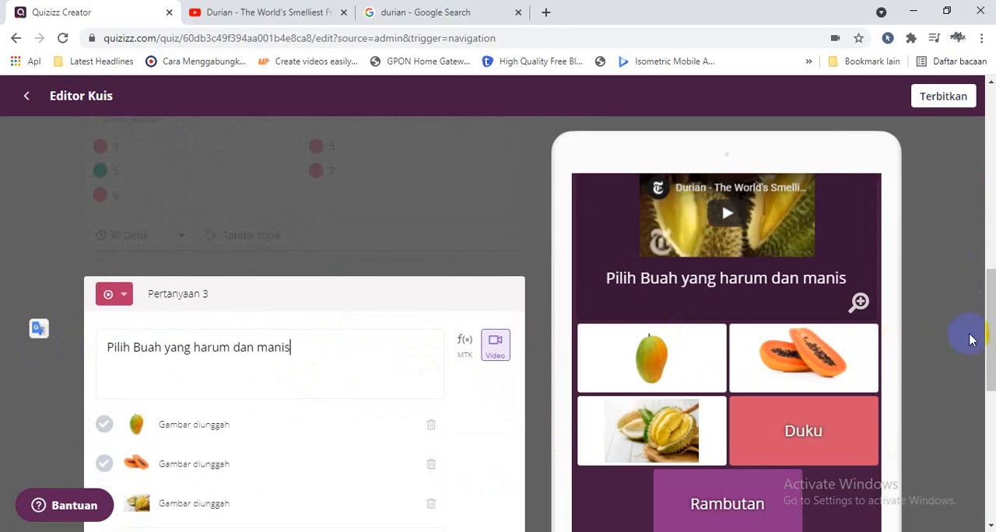
{"action": "scroll", "coordinate": [986, 385], "scroll_direction": "down", "scroll_amount": 1}
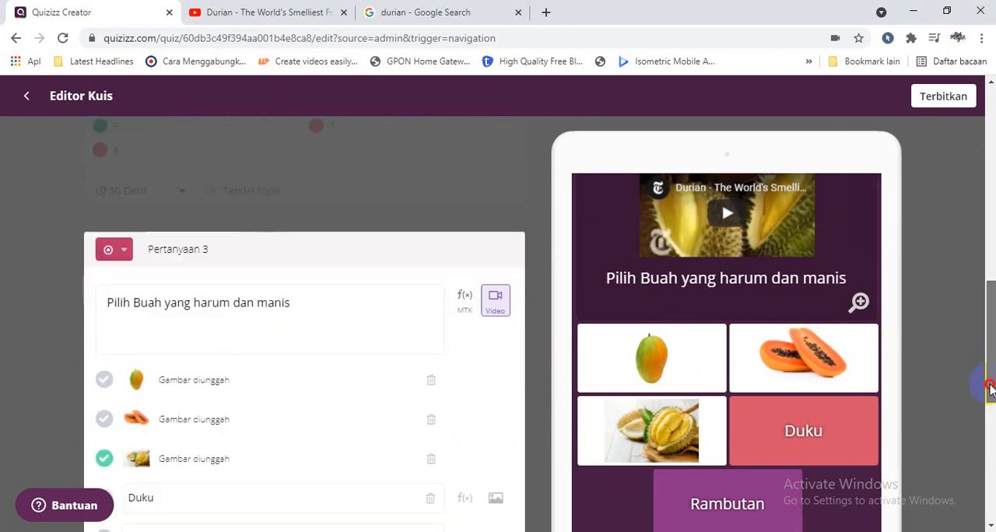
{"action": "left_click", "coordinate": [102, 322]}
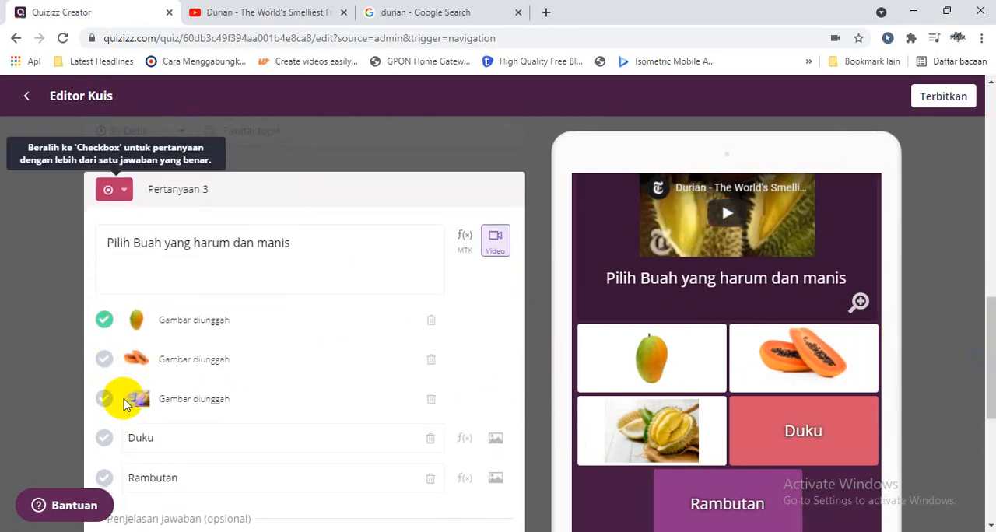
Replace Pertanyaan 3's durian video with a newly recorded audio clip about 5 seconds long, and play it in the preview.
{"action": "left_click", "coordinate": [495, 241]}
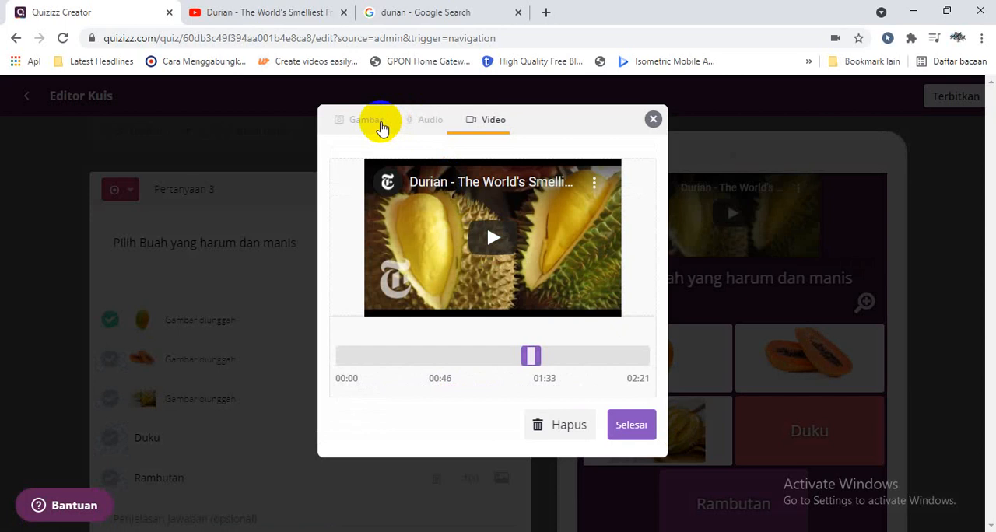
{"action": "left_click", "coordinate": [417, 120]}
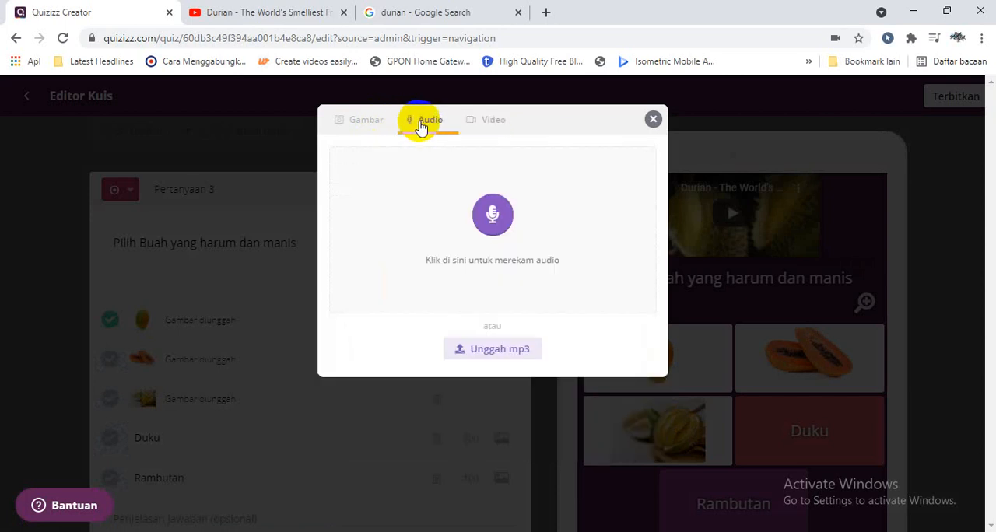
{"action": "left_click", "coordinate": [490, 234]}
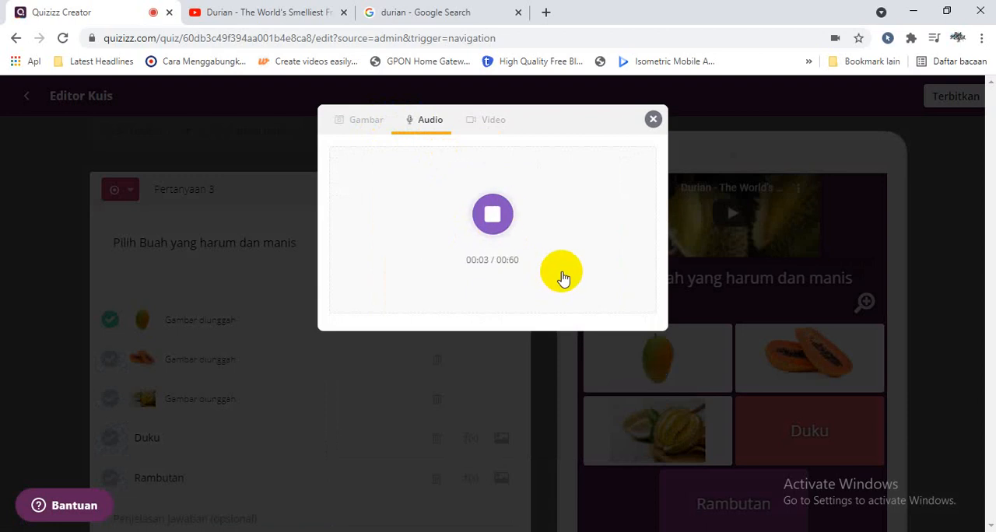
{"action": "left_click", "coordinate": [486, 216]}
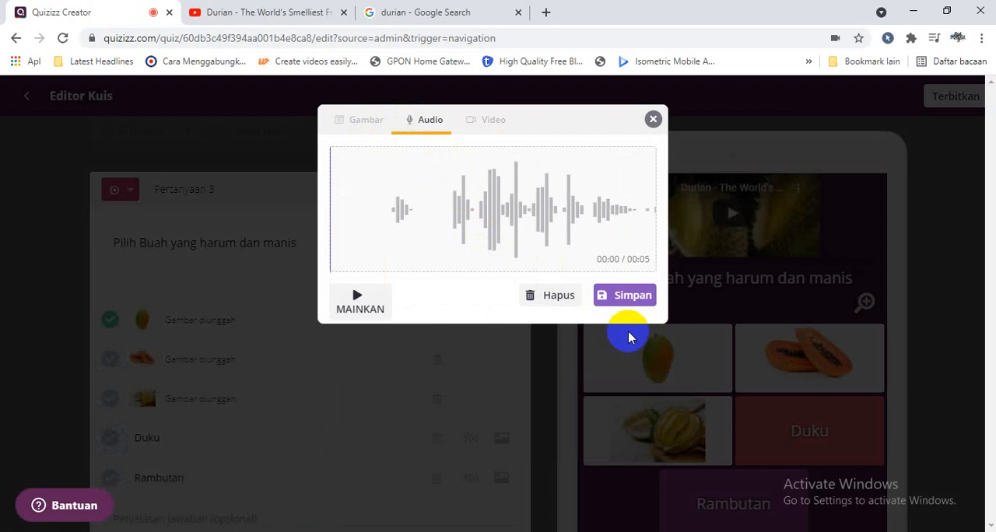
{"action": "left_click", "coordinate": [622, 296]}
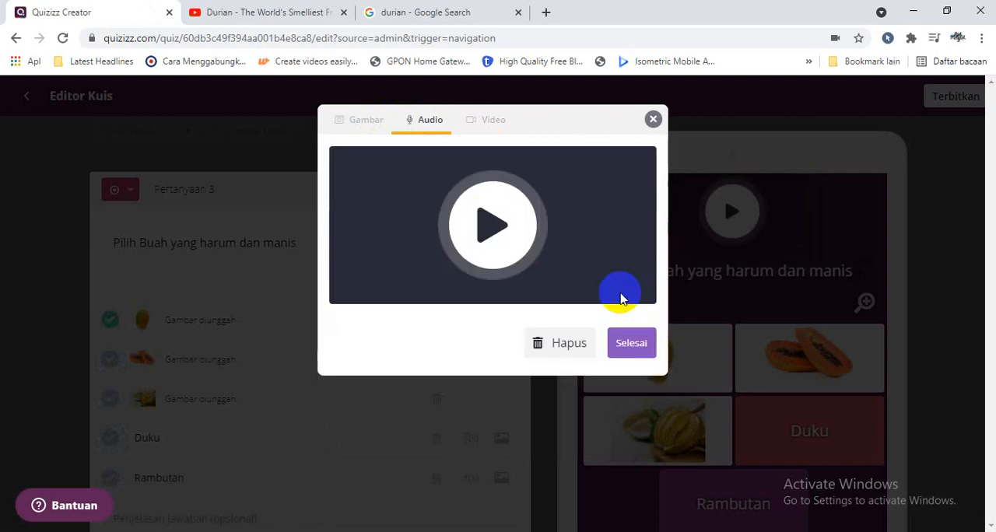
{"action": "left_click", "coordinate": [630, 343]}
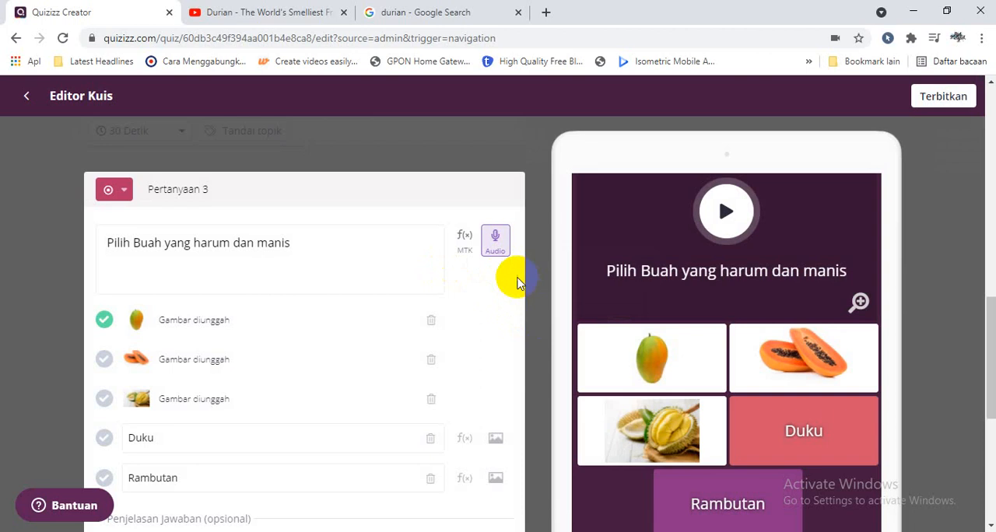
{"action": "left_click", "coordinate": [727, 214]}
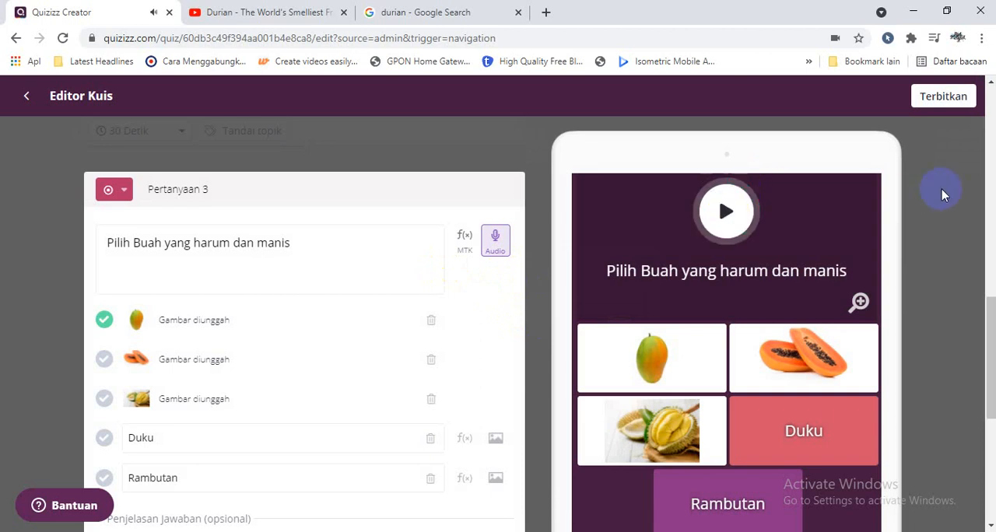
Save the edited Pertanyaan 3, and delete Pertanyaan 2 with the "3+2=" question from the quiz.
{"action": "left_click_drag", "start_coordinate": [991, 304], "coordinate": [992, 418]}
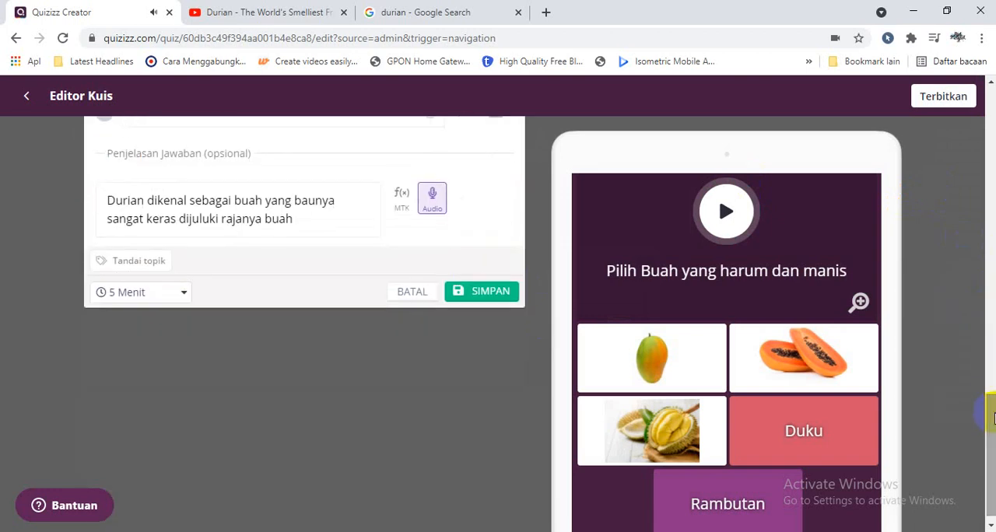
{"action": "left_click", "coordinate": [502, 291]}
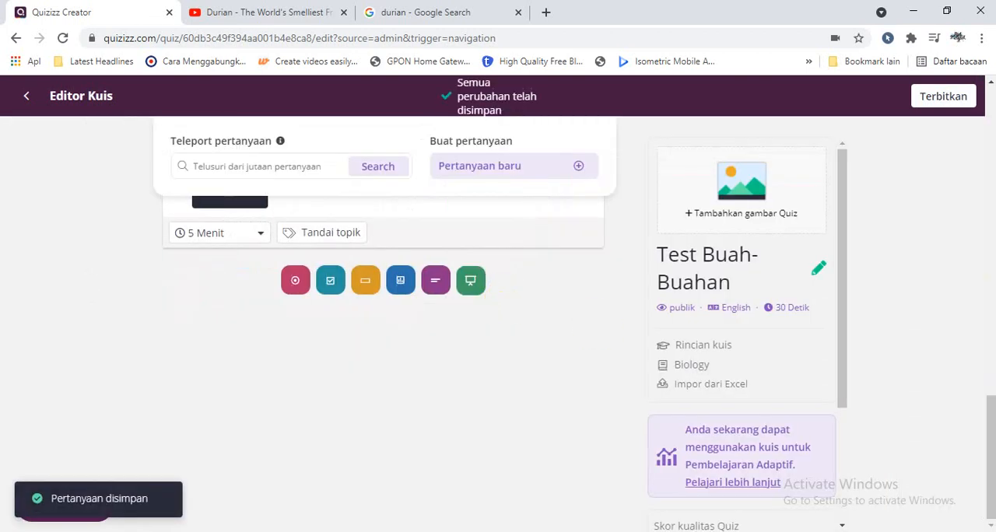
{"action": "left_click_drag", "start_coordinate": [990, 425], "coordinate": [977, 240]}
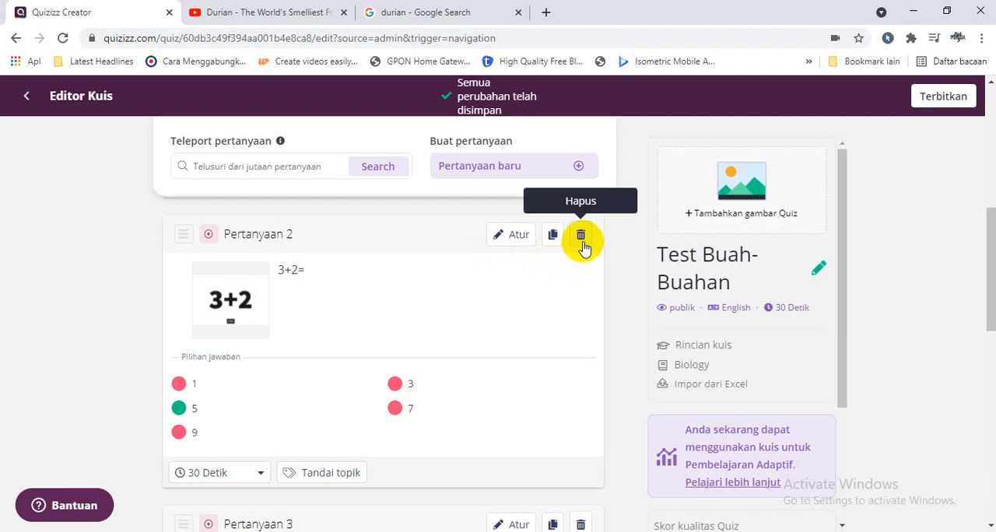
{"action": "left_click", "coordinate": [580, 235]}
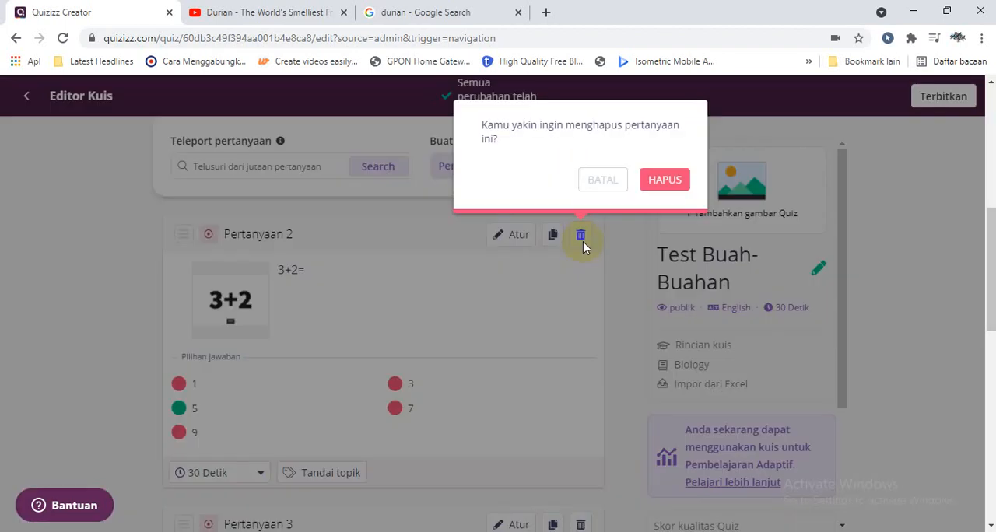
{"action": "left_click", "coordinate": [657, 187]}
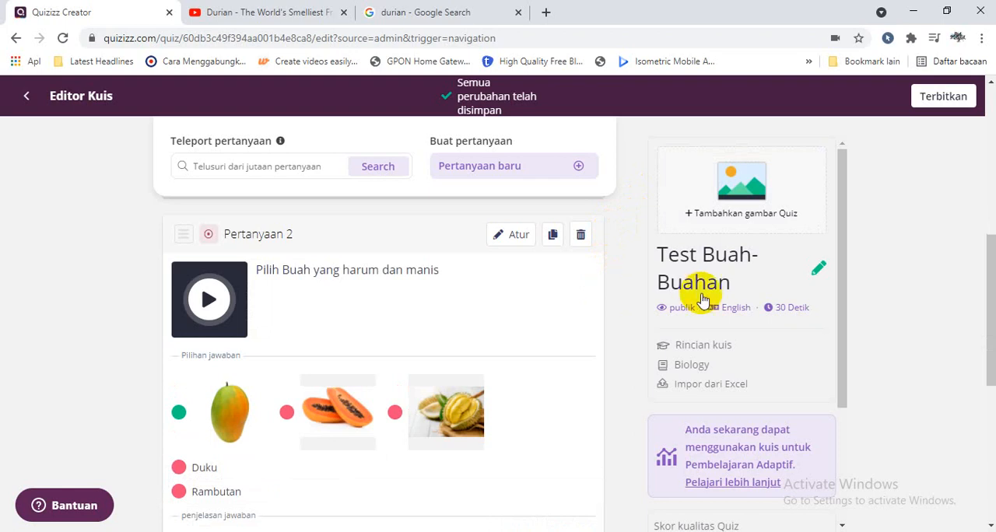
Open the question reordering view from Pertanyaan 1 and restore the original question order.
{"action": "scroll", "coordinate": [981, 288], "scroll_direction": "up", "scroll_amount": 4}
{"action": "scroll", "coordinate": [315, 215], "scroll_direction": "up", "scroll_amount": 2}
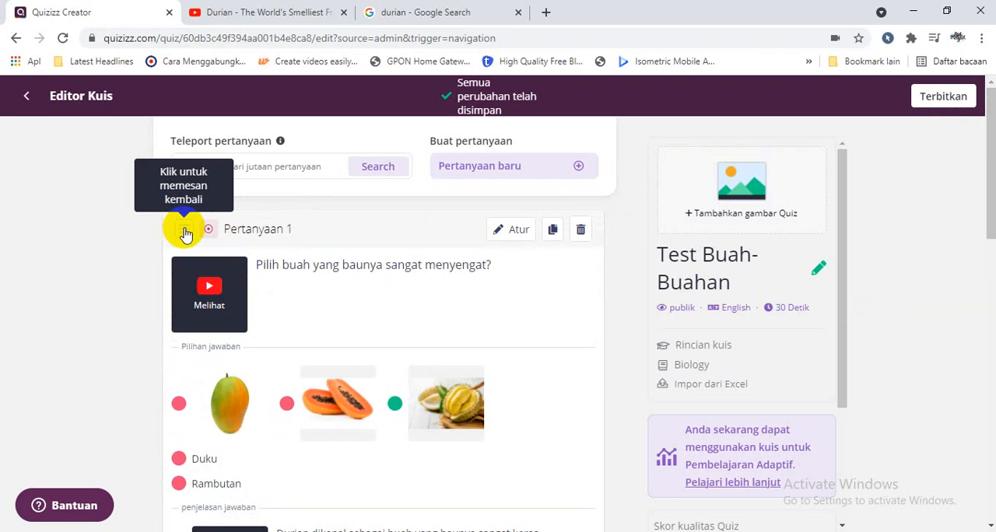
{"action": "left_click", "coordinate": [185, 232]}
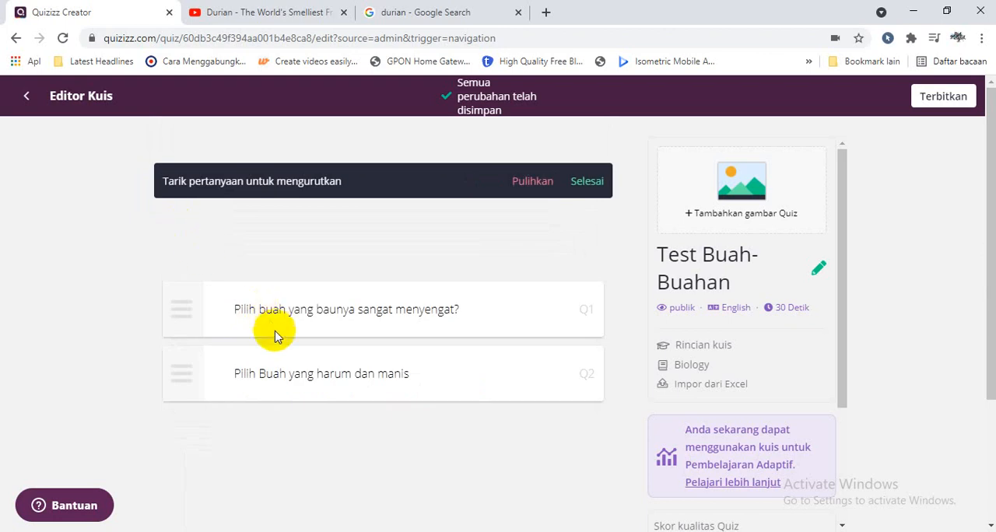
{"action": "left_click_drag", "start_coordinate": [174, 366], "coordinate": [195, 374]}
{"action": "left_click", "coordinate": [534, 184]}
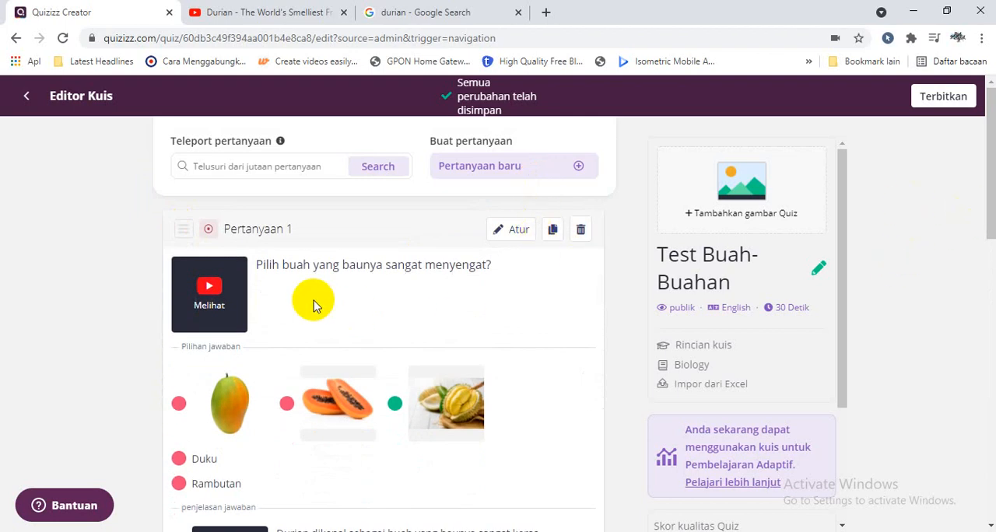
Move "Pilih Buah yang harum dan manis" above the durian question, return it to second place, and finish reordering.
{"action": "left_click", "coordinate": [187, 238]}
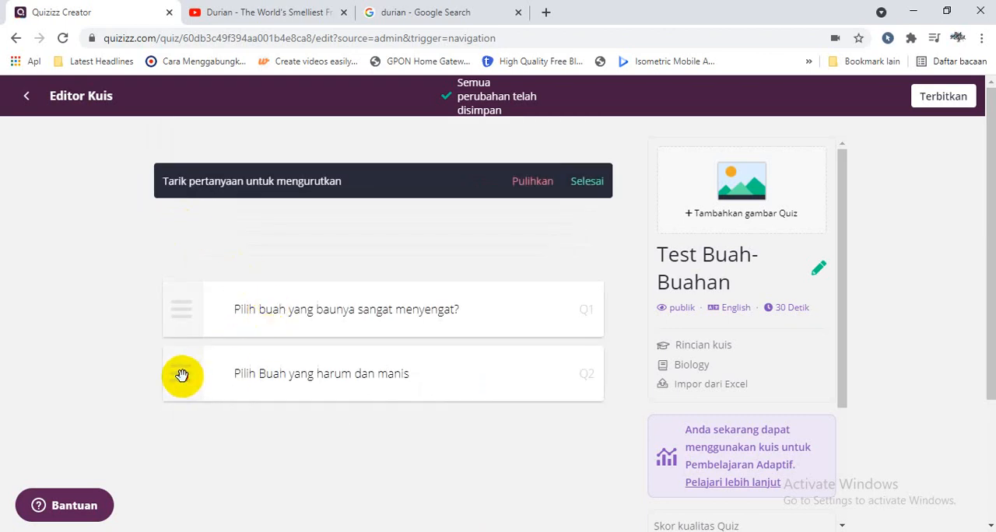
{"action": "left_click_drag", "start_coordinate": [181, 376], "coordinate": [186, 292]}
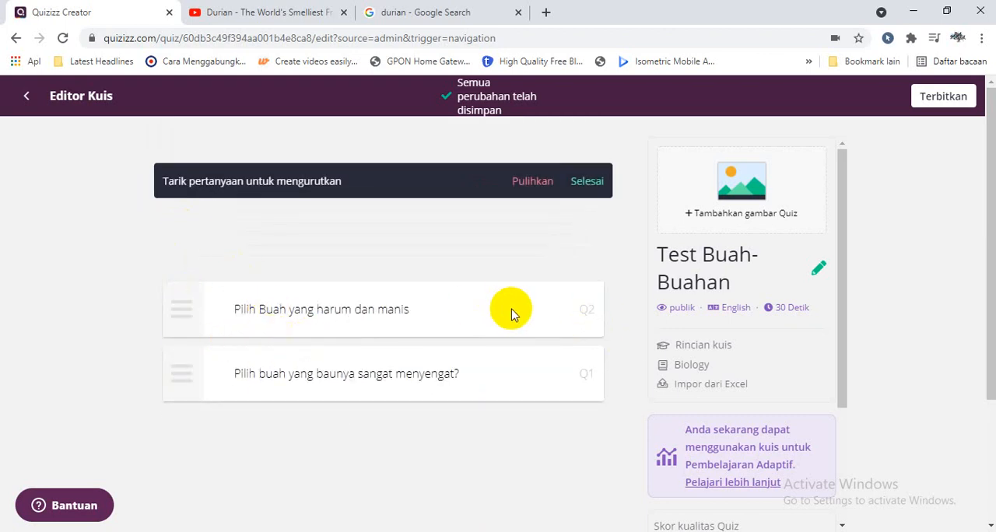
{"action": "left_click_drag", "start_coordinate": [180, 311], "coordinate": [187, 367]}
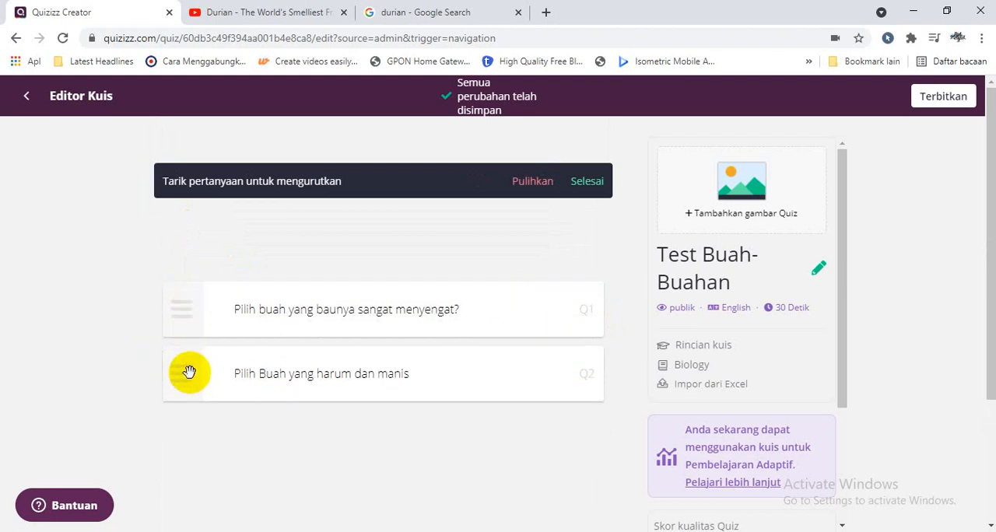
{"action": "left_click", "coordinate": [583, 187]}
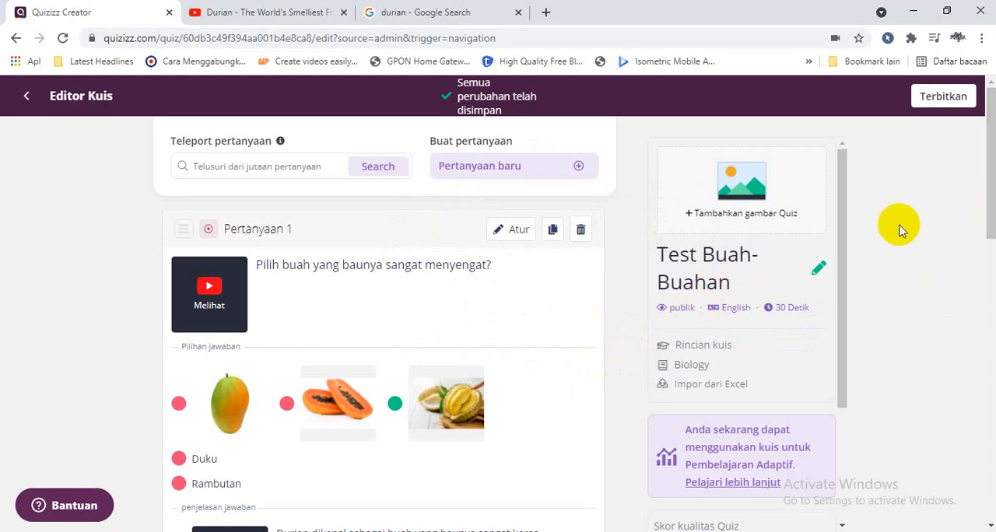
In the quiz details, set the language to Indonesian, the class range to 8th through 8th and the visibility to Pribadi, and save.
{"action": "mouse_move", "coordinate": [679, 315]}
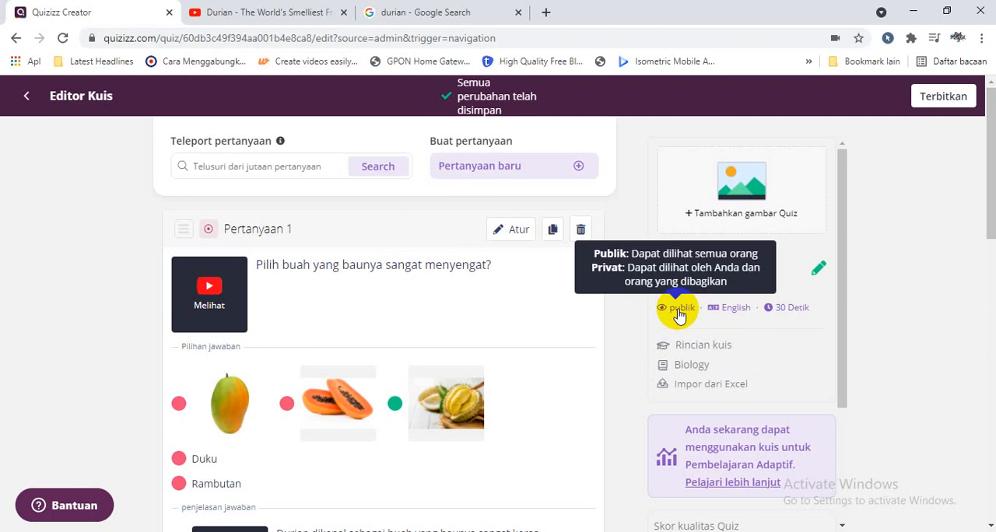
{"action": "left_click", "coordinate": [678, 312]}
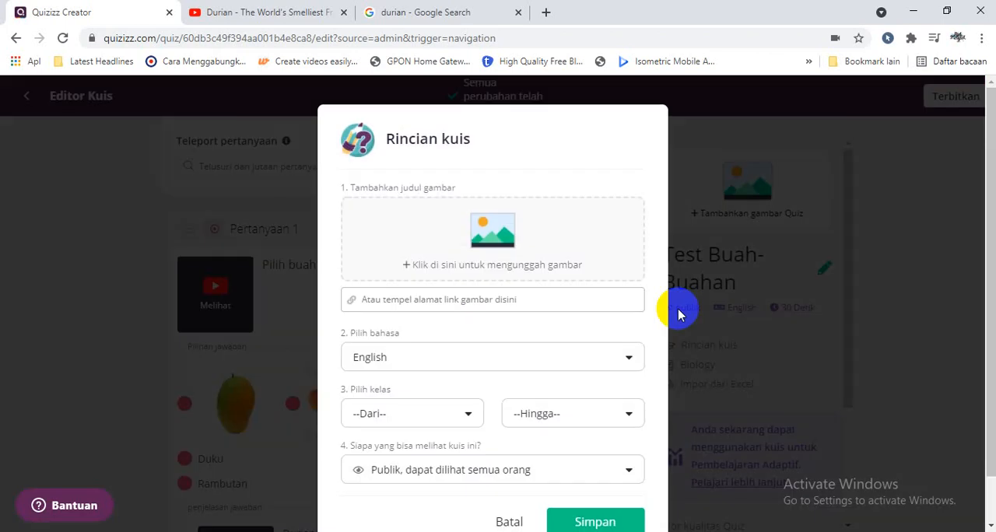
{"action": "left_click", "coordinate": [529, 357]}
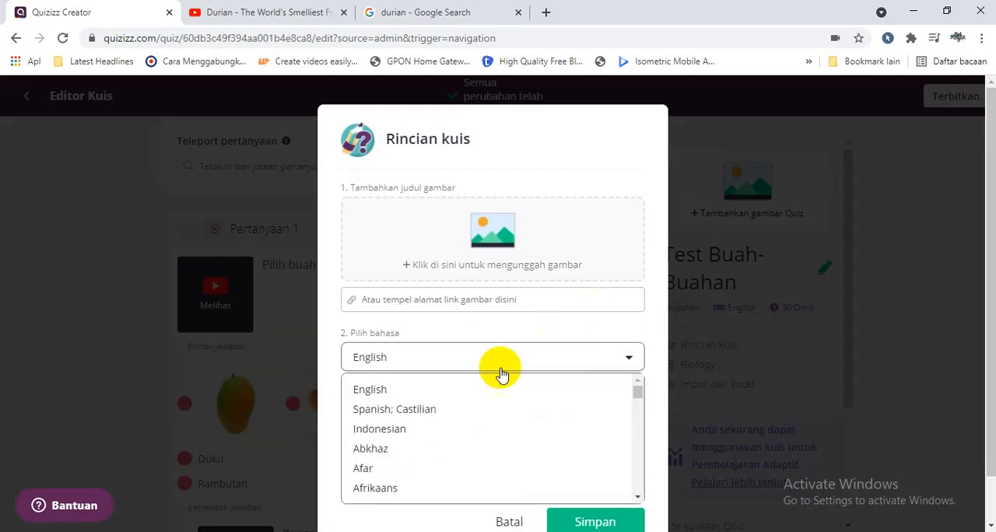
{"action": "left_click", "coordinate": [426, 430]}
{"action": "left_click", "coordinate": [437, 420]}
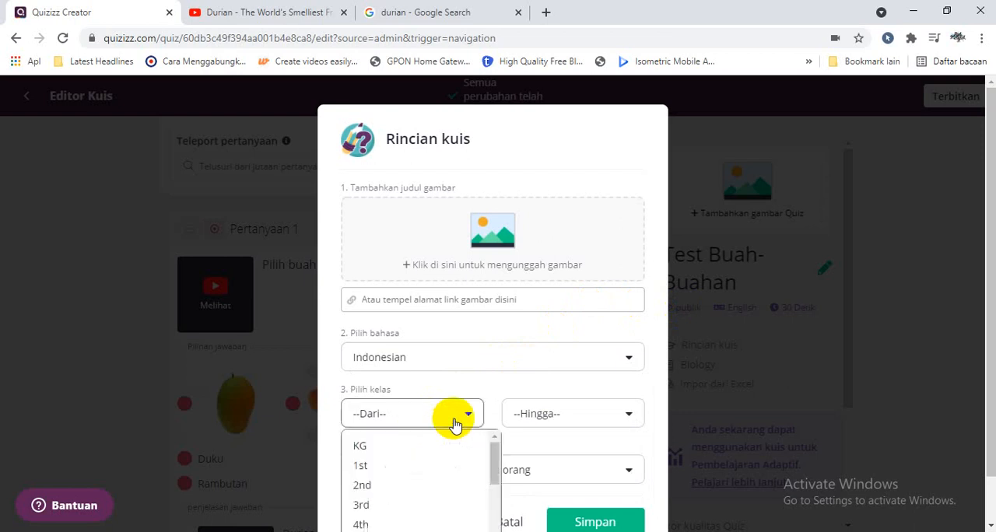
{"action": "left_click_drag", "start_coordinate": [494, 448], "coordinate": [493, 493]}
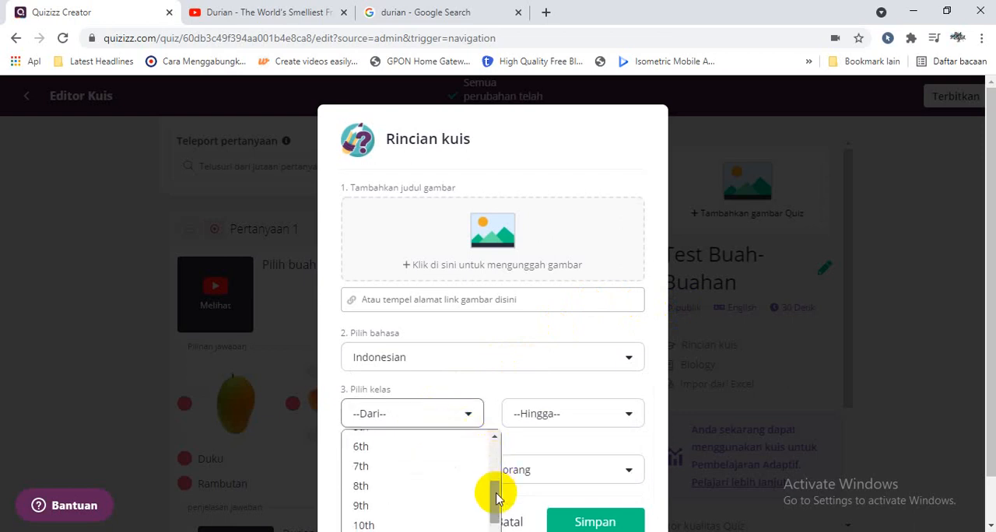
{"action": "left_click", "coordinate": [436, 484]}
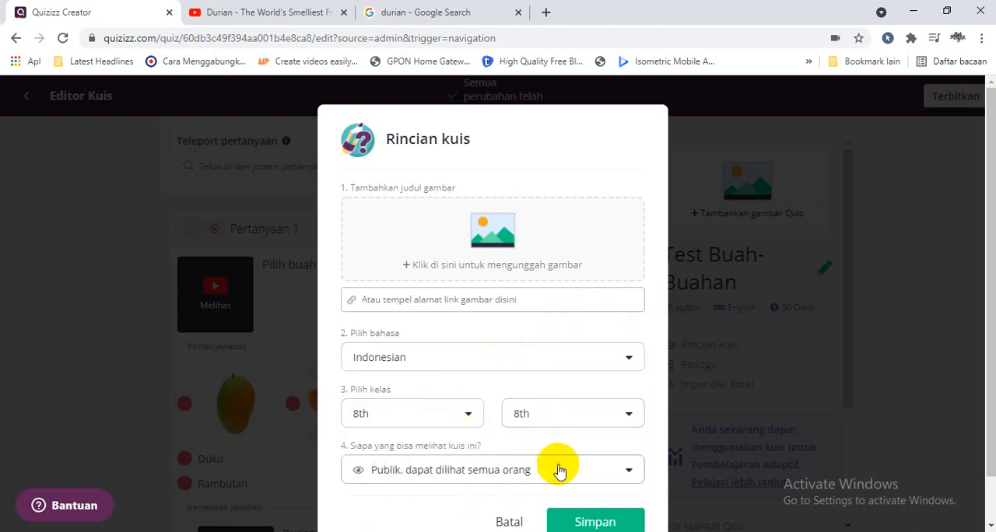
{"action": "left_click", "coordinate": [558, 472]}
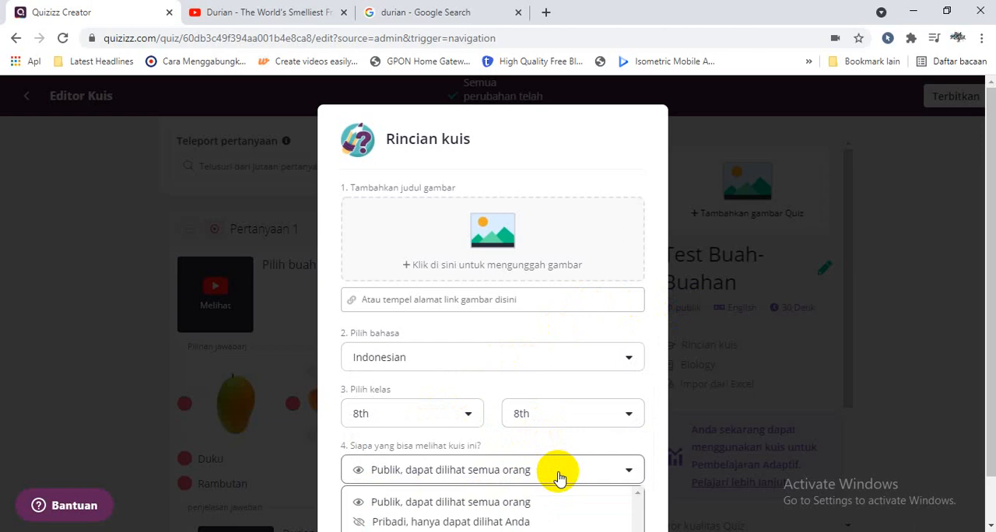
{"action": "left_click", "coordinate": [527, 521]}
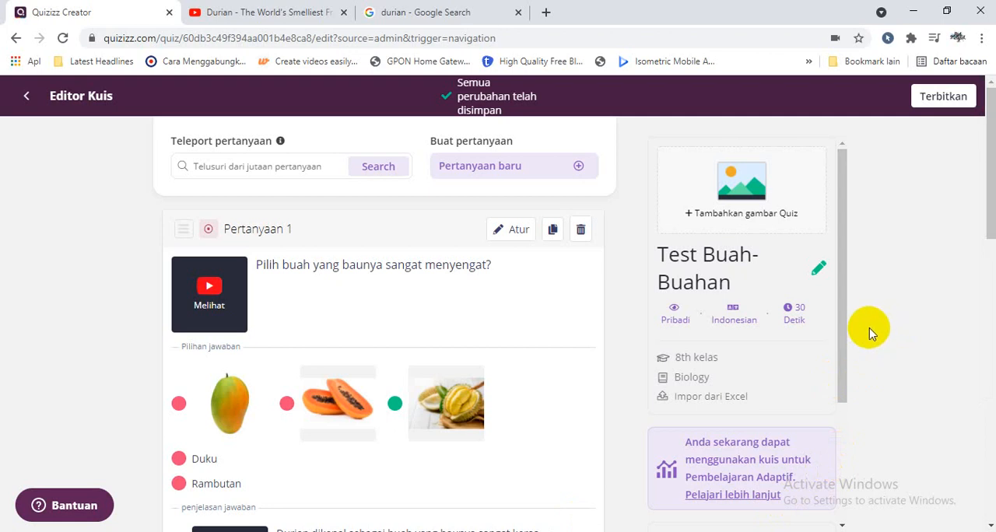
Open the quiz image settings, switch to Google Images, search for "buah-buahan", and copy the image address of the mixed-fruit picture from liputan6.com.
{"action": "left_click", "coordinate": [760, 220]}
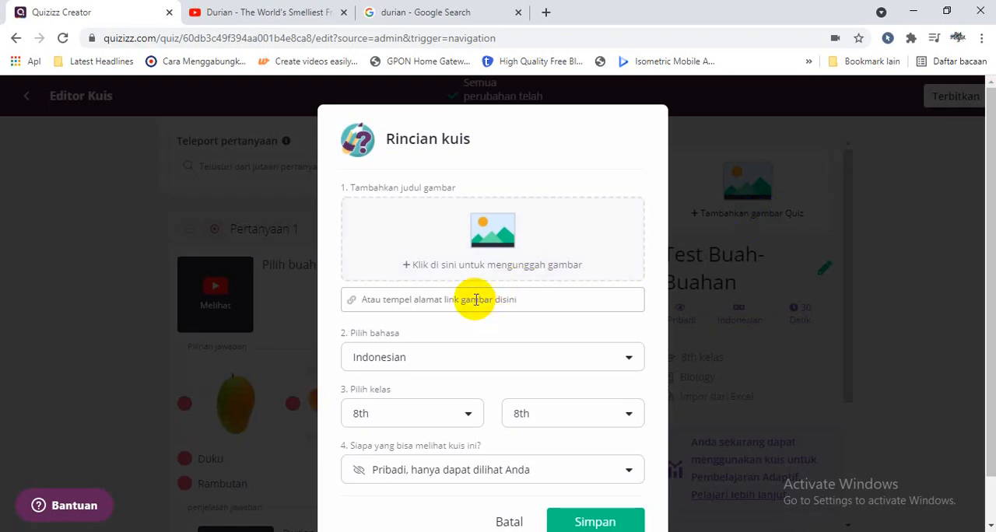
{"action": "left_click", "coordinate": [423, 12]}
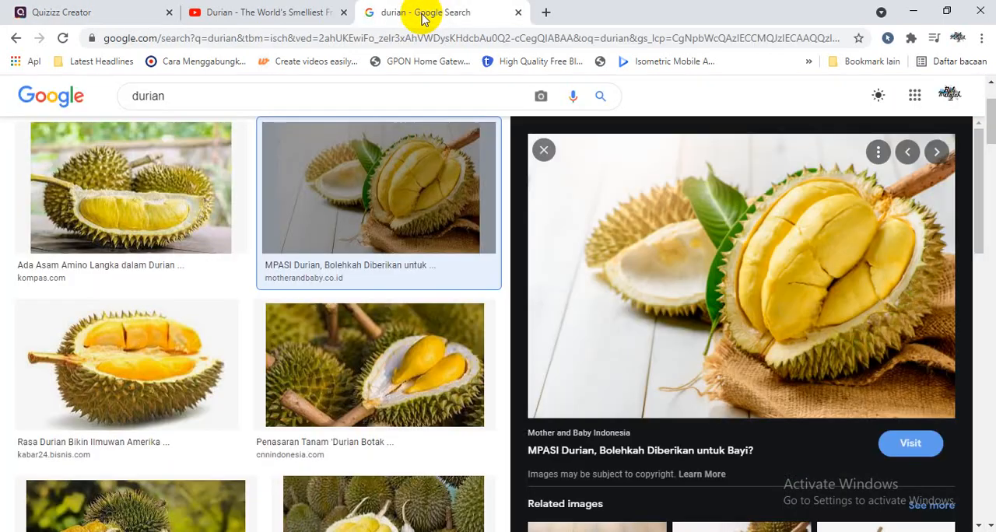
{"action": "left_click", "coordinate": [403, 48]}
{"action": "type", "text": "buah-buahan"}
{"action": "key", "text": "Return"}
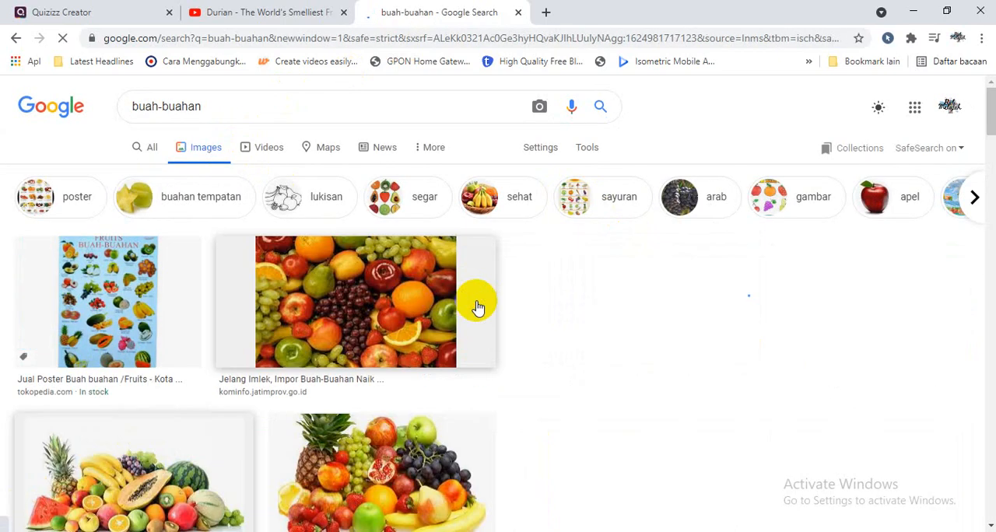
{"action": "left_click", "coordinate": [132, 466]}
{"action": "right_click", "coordinate": [703, 262]}
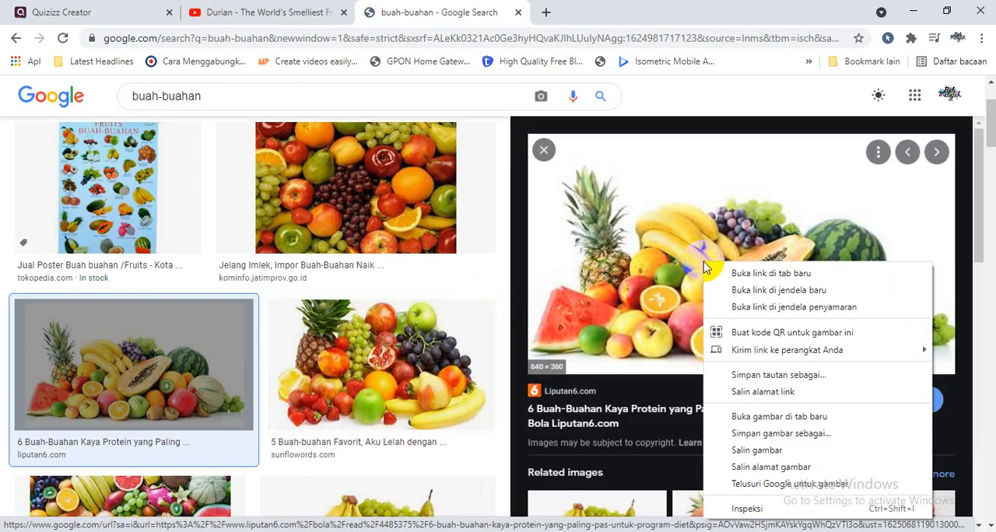
{"action": "left_click", "coordinate": [755, 451]}
Return to Quizizz, add the fruit picture as the quiz title image from the copied address, set the visibility to Publik, and save.
{"action": "left_click", "coordinate": [145, 12]}
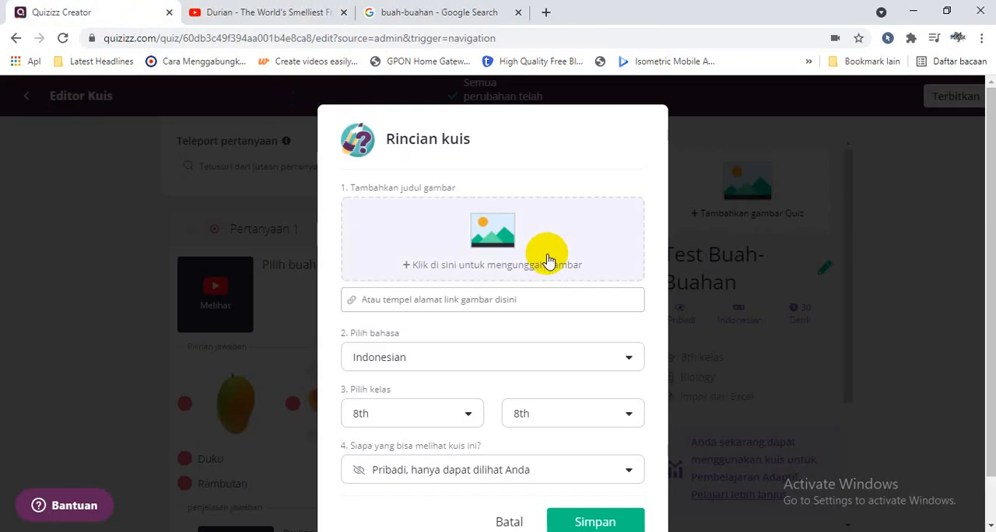
{"action": "left_click", "coordinate": [510, 301]}
{"action": "key", "text": "ctrl+v"}
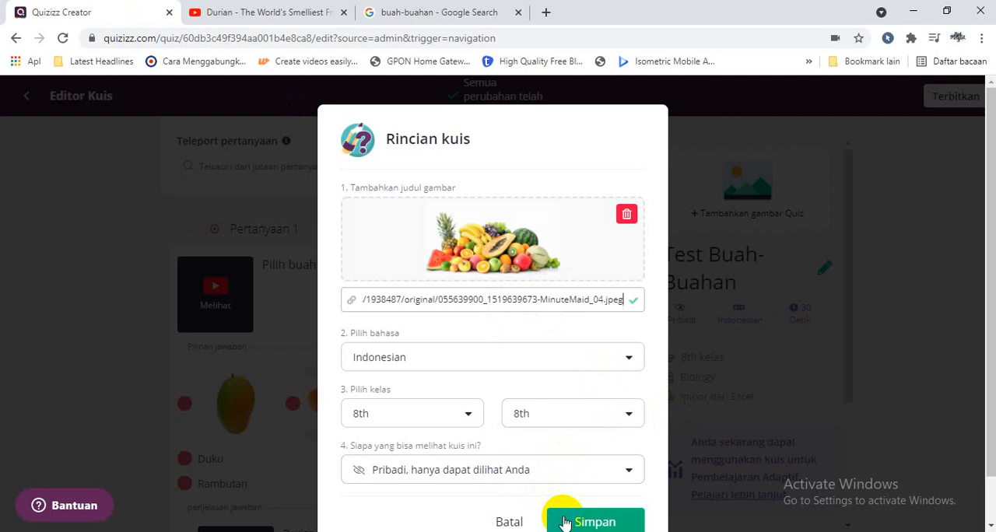
{"action": "left_click", "coordinate": [541, 473]}
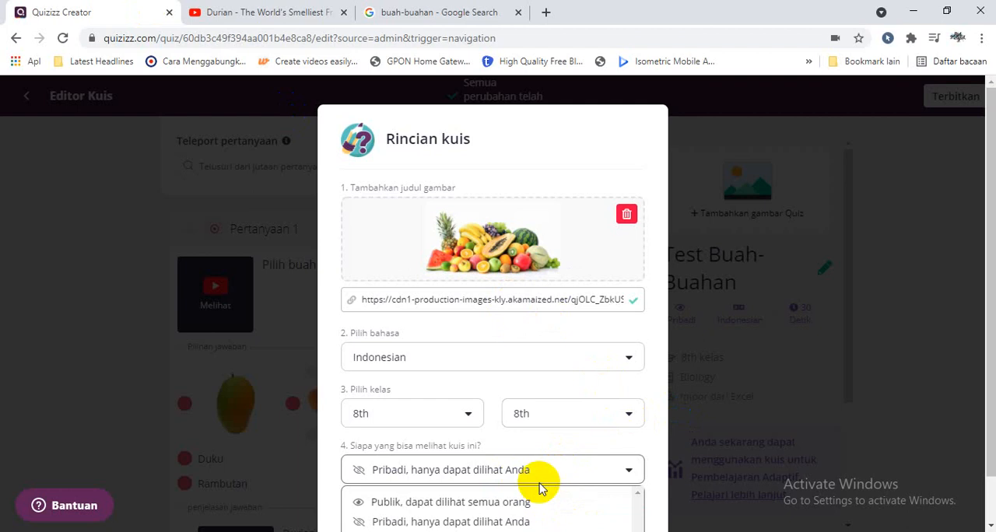
{"action": "left_click", "coordinate": [534, 504]}
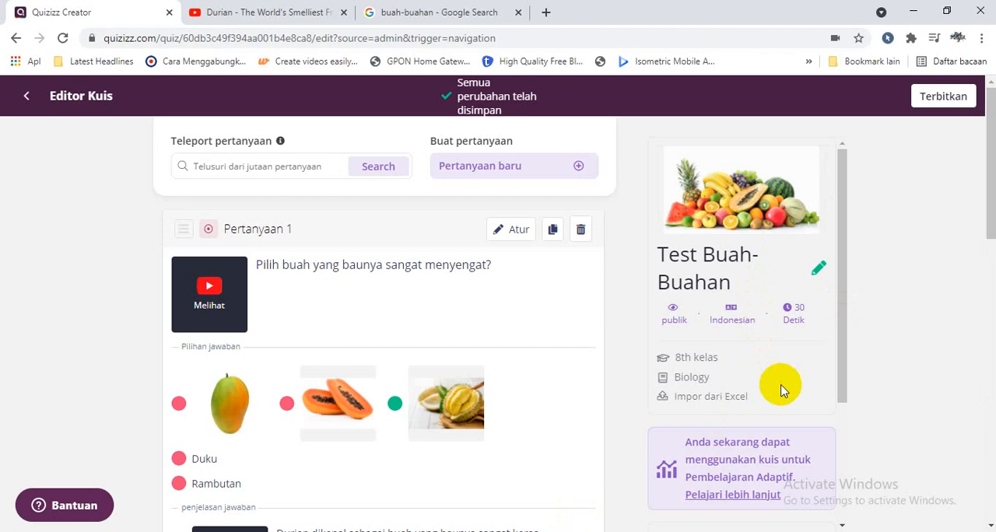
Publish the Test Buah-Buahan quiz and dismiss the sharing invitation dialog.
{"action": "left_click", "coordinate": [937, 106]}
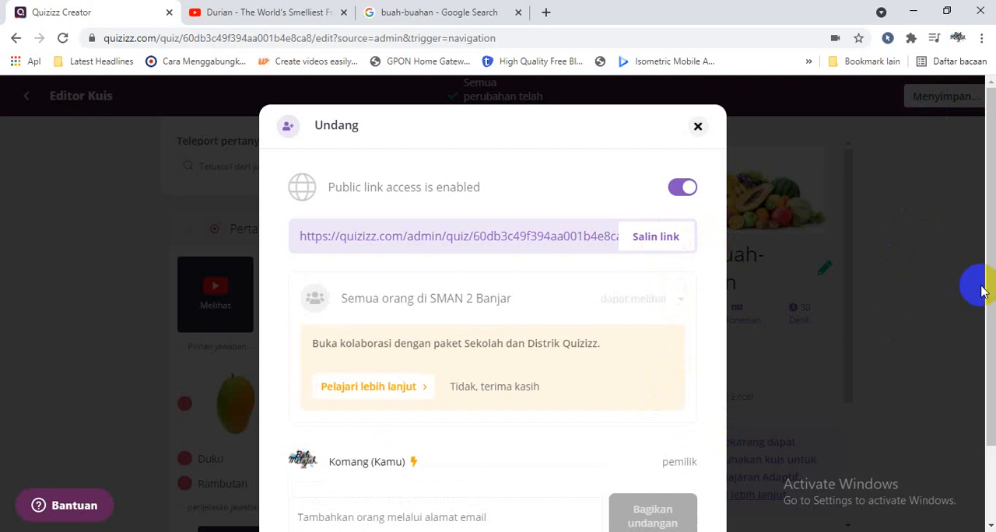
{"action": "mouse_move", "coordinate": [988, 284]}
{"action": "left_mouse_down"}
{"action": "mouse_move", "coordinate": [990, 361]}
{"action": "mouse_move", "coordinate": [990, 301]}
{"action": "left_mouse_up"}
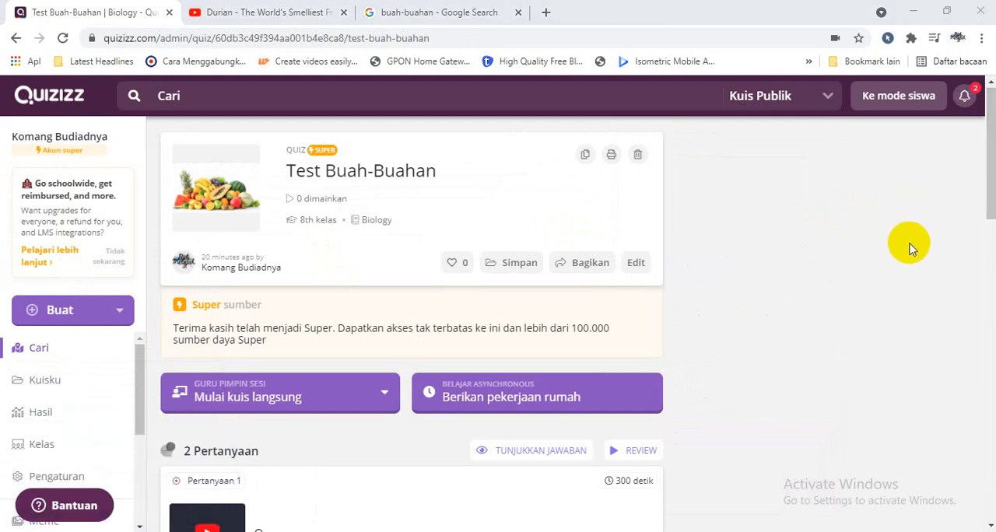
Open Test Buah-Buahan from the Kuisku list and reopen the quiz for editing.
{"action": "left_click", "coordinate": [93, 386]}
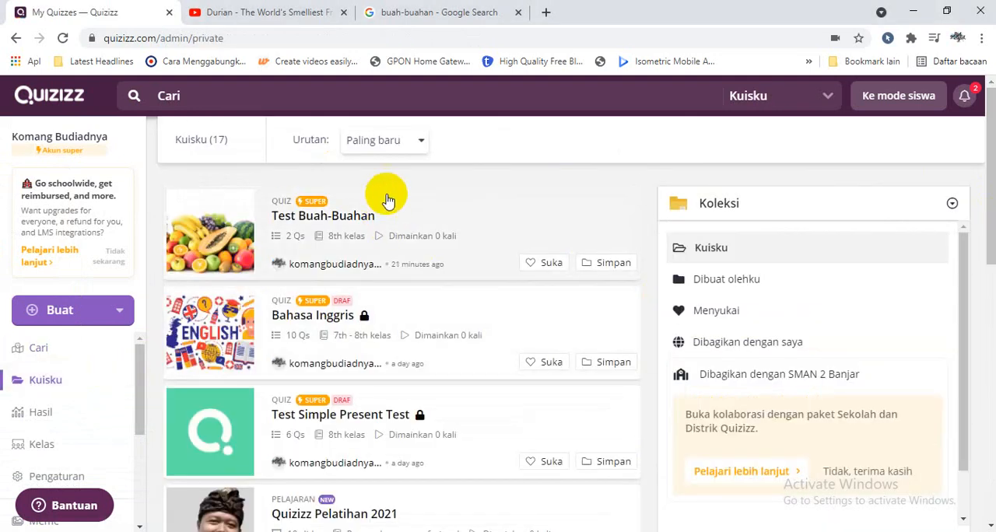
{"action": "left_click", "coordinate": [297, 224]}
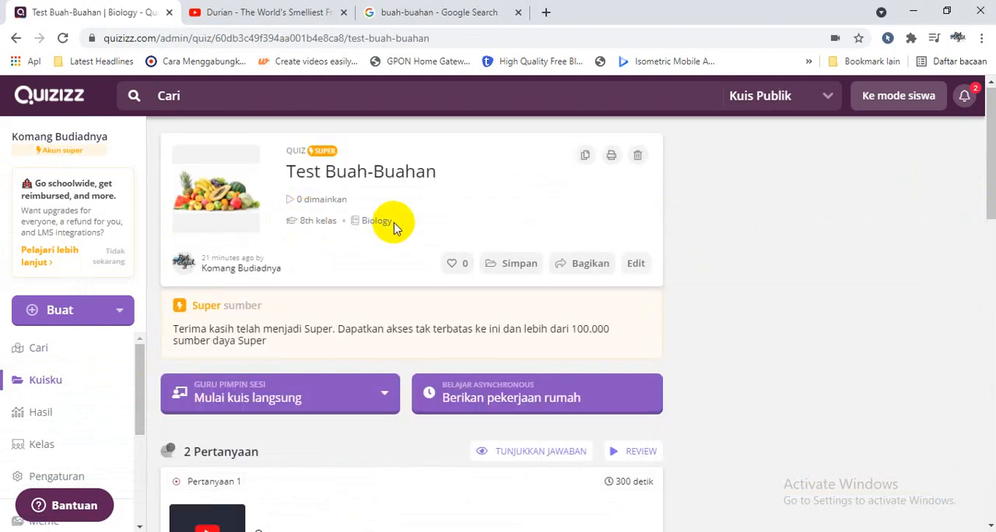
{"action": "left_click", "coordinate": [637, 265]}
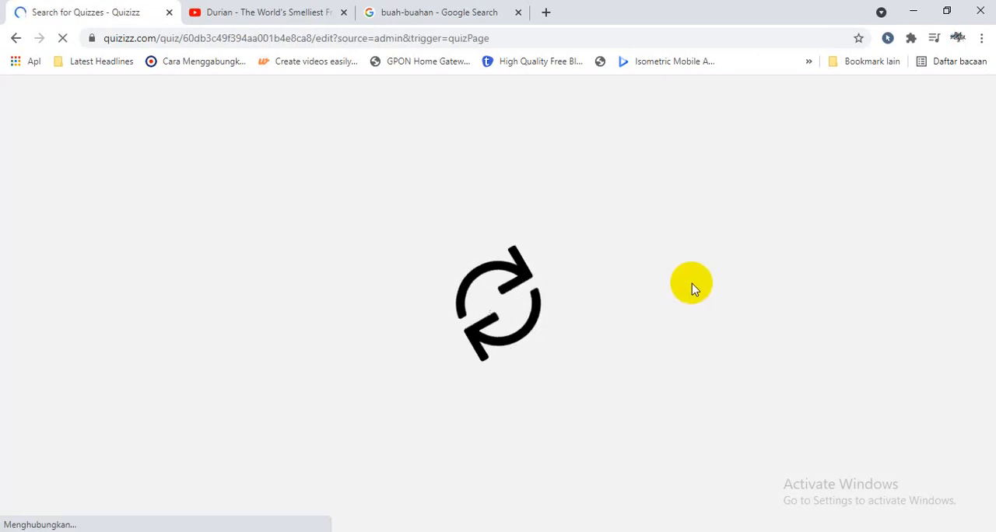